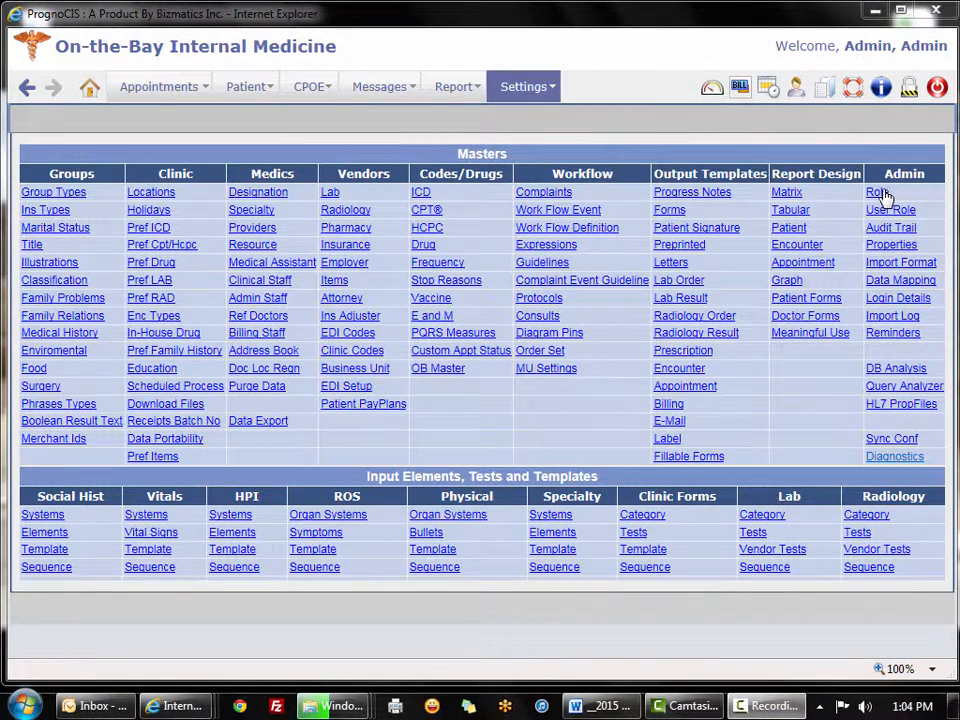
# Open the Biller role and examine its access rights for patients, encounters, patient review, CPOE, messages, and reports and graphs
pyautogui.click(878, 192)
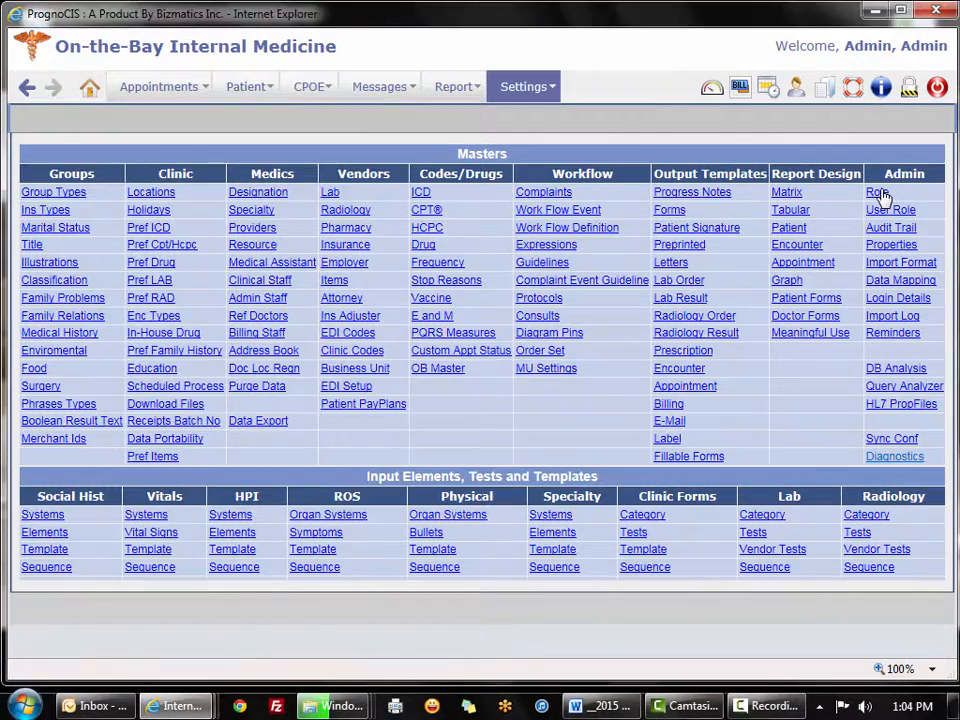
pyautogui.moveTo(292, 69); pyautogui.dragTo(627, 67)
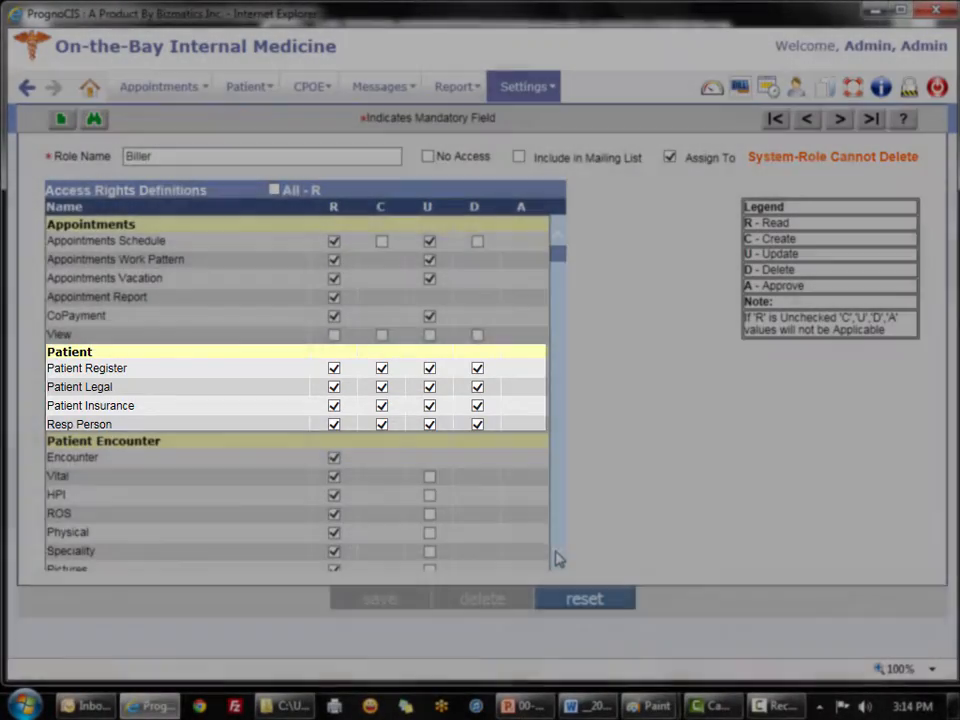
pyautogui.scroll(-4, 558, 560)
pyautogui.scroll(-10, 558, 560)
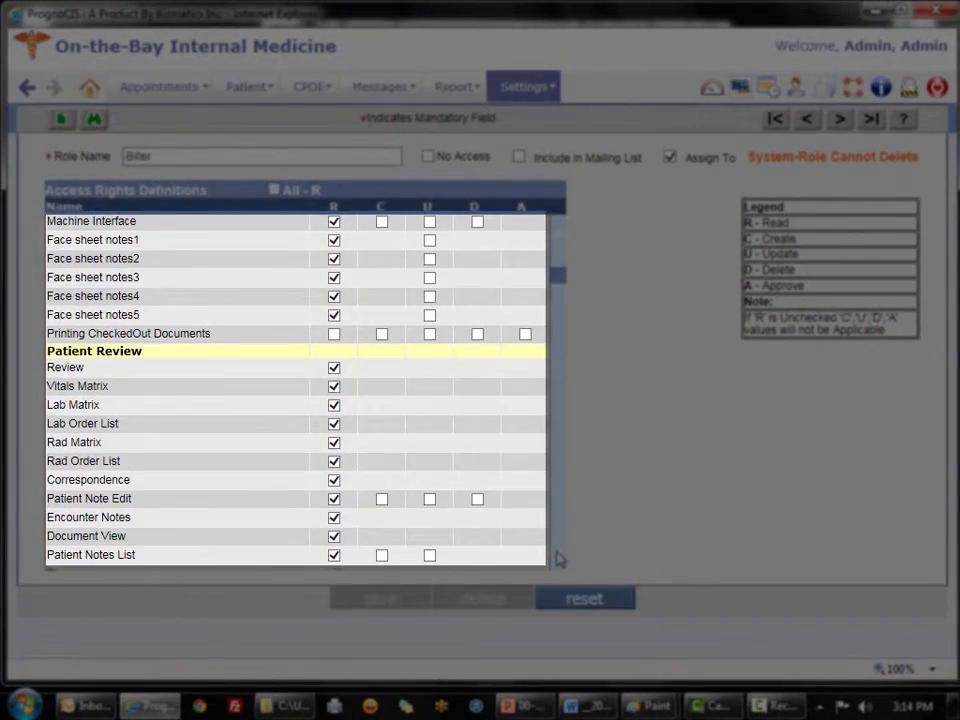
pyautogui.scroll(-6, 558, 560)
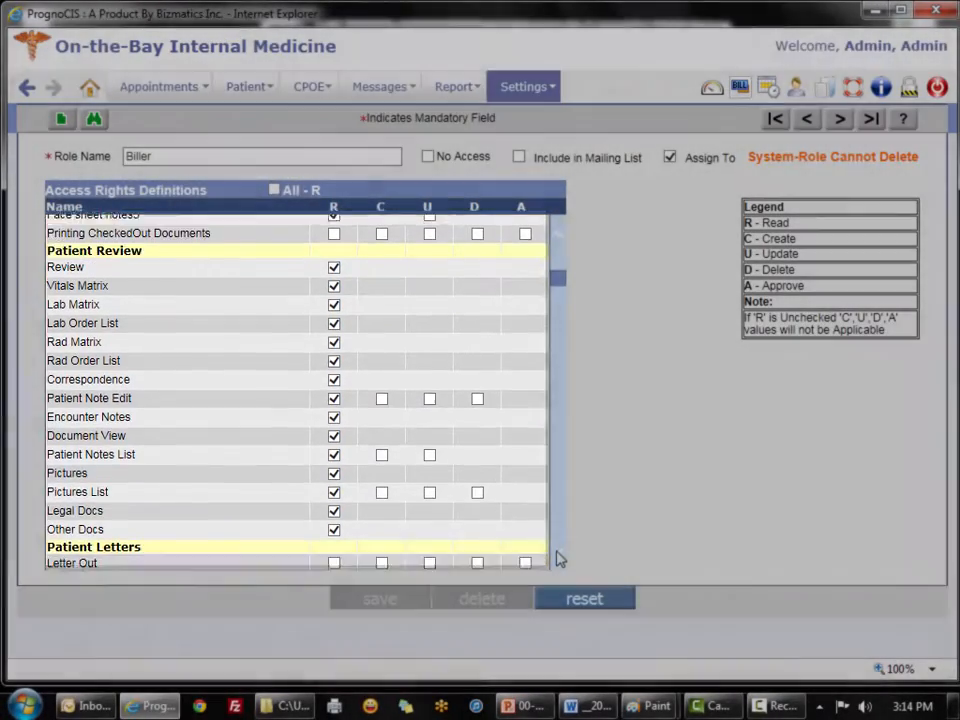
pyautogui.scroll(-5, 558, 560)
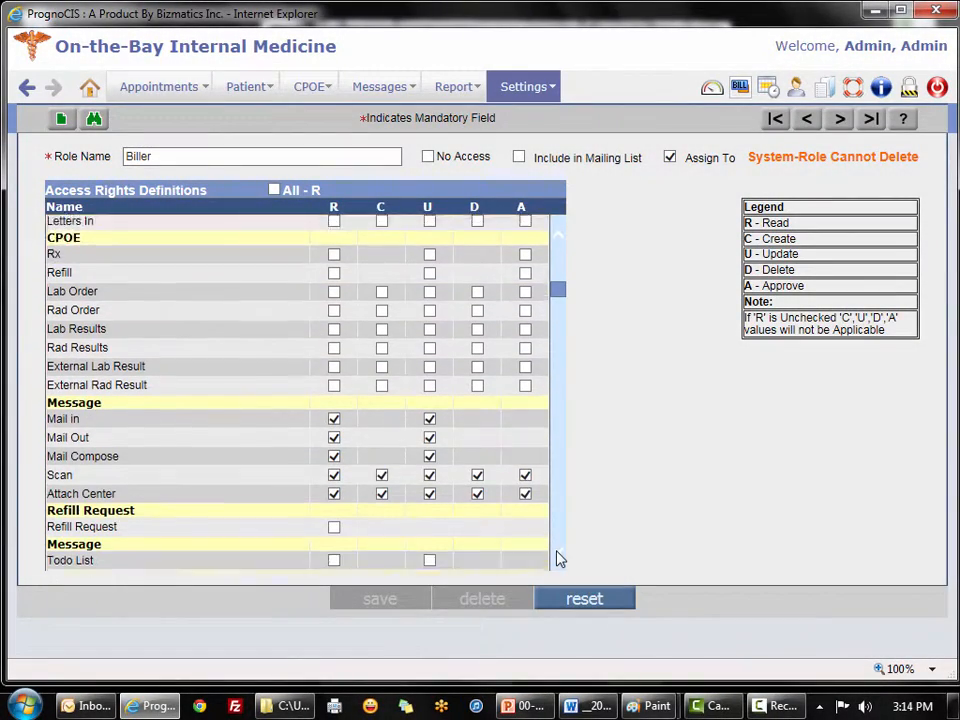
pyautogui.scroll(1, 553, 236)
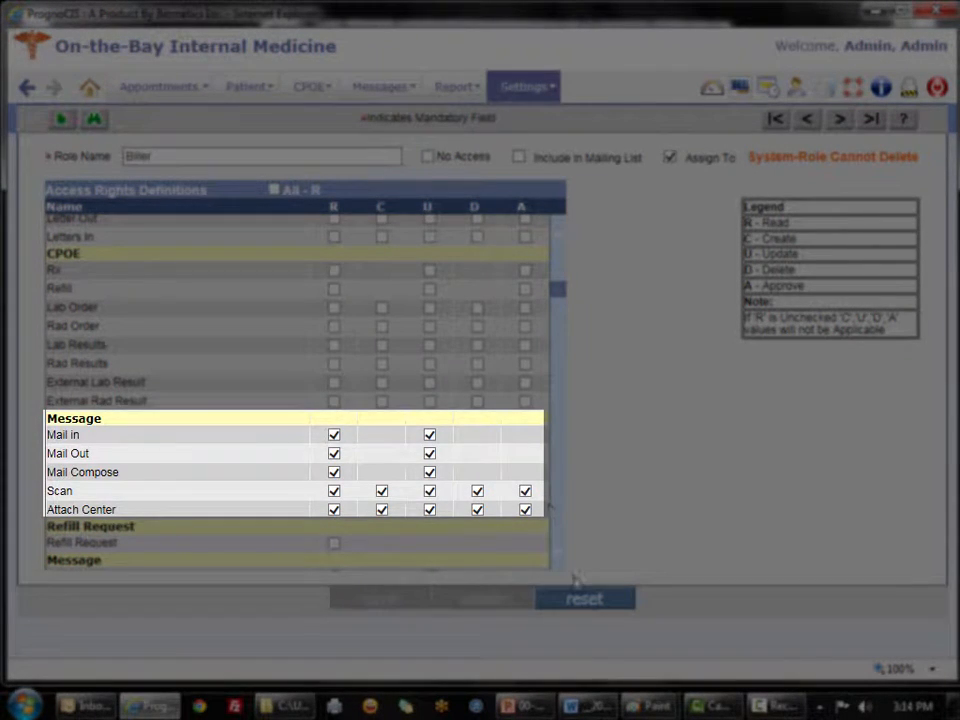
pyautogui.scroll(-5, 558, 561)
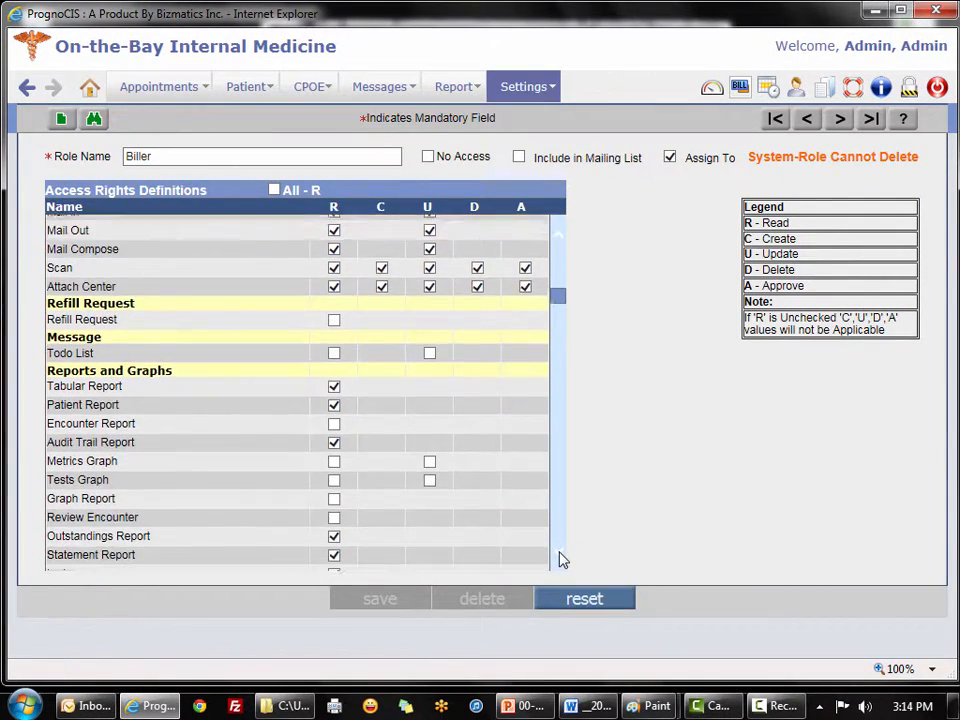
pyautogui.scroll(-3, 561, 561)
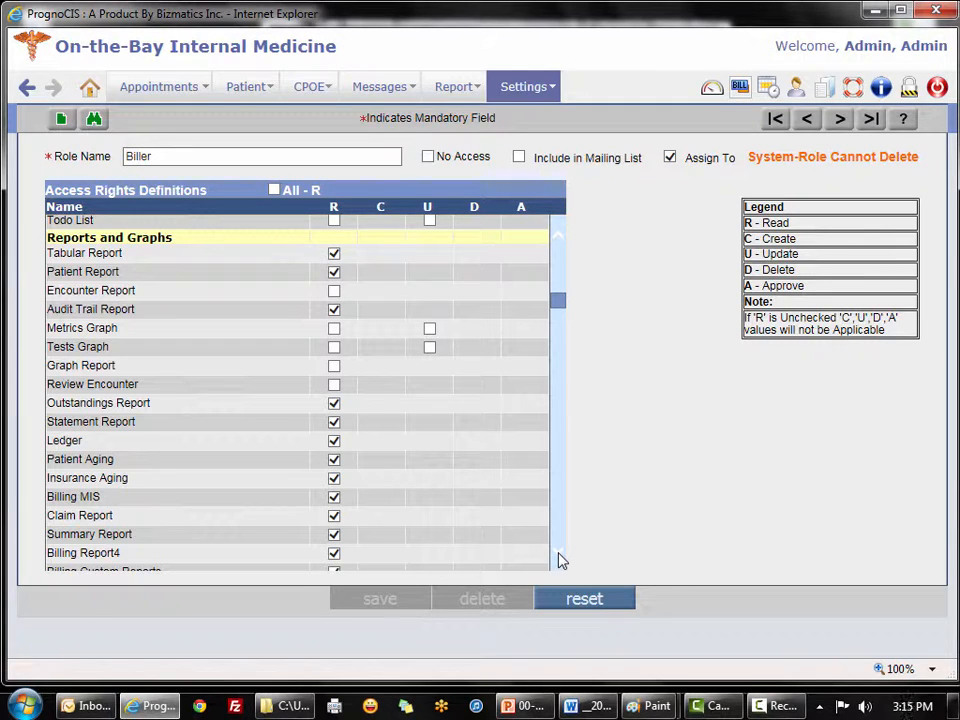
pyautogui.scroll(-5, 560, 561)
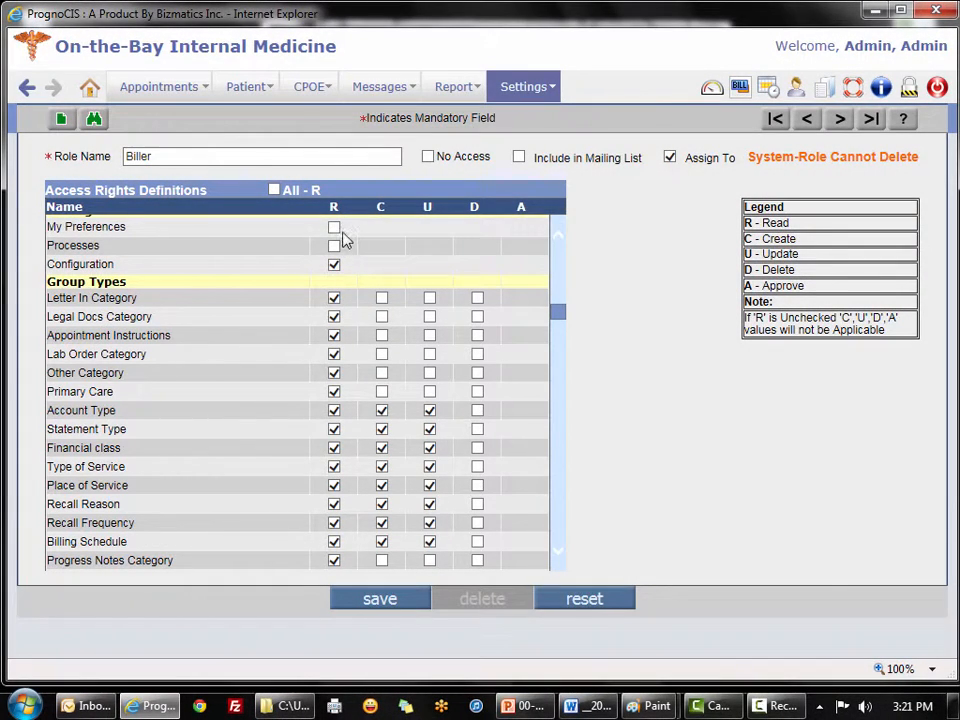
# Examine the Biller role's access rights for group types, configuration groups, clinic settings, claims, remittance and ERA
pyautogui.scroll(-3, 563, 560)
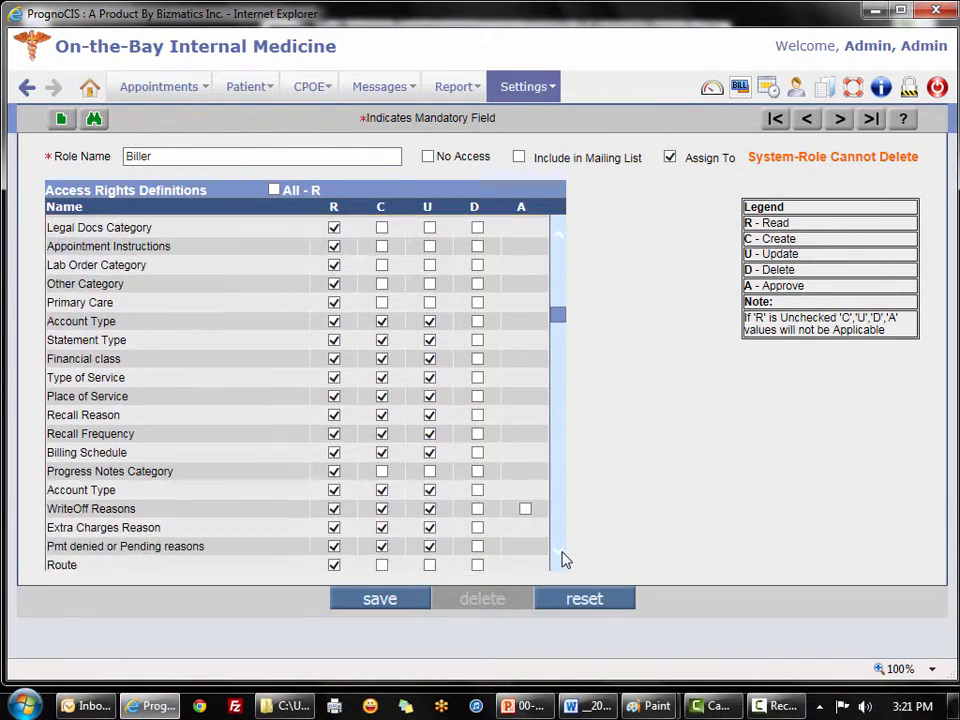
pyautogui.scroll(-12, 563, 560)
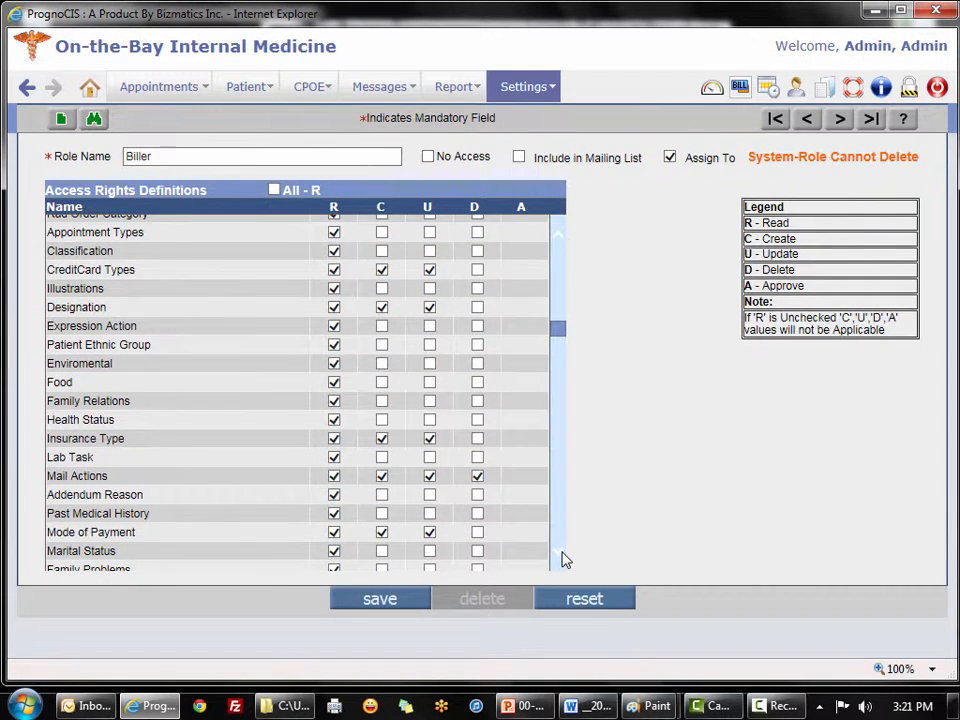
pyautogui.scroll(-2, 563, 560)
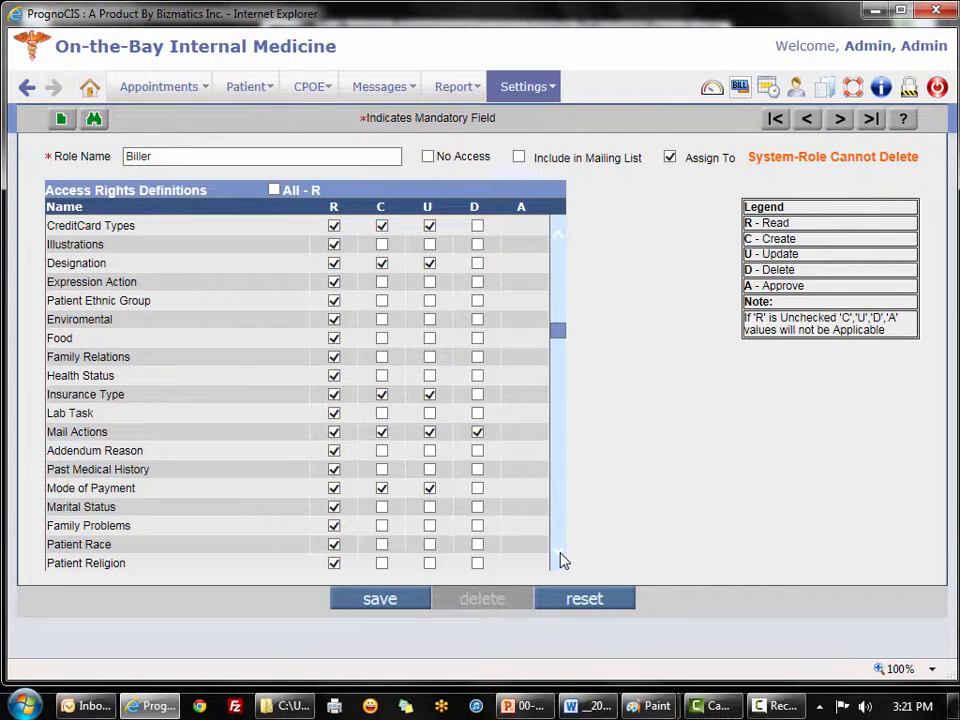
pyautogui.scroll(-5, 563, 562)
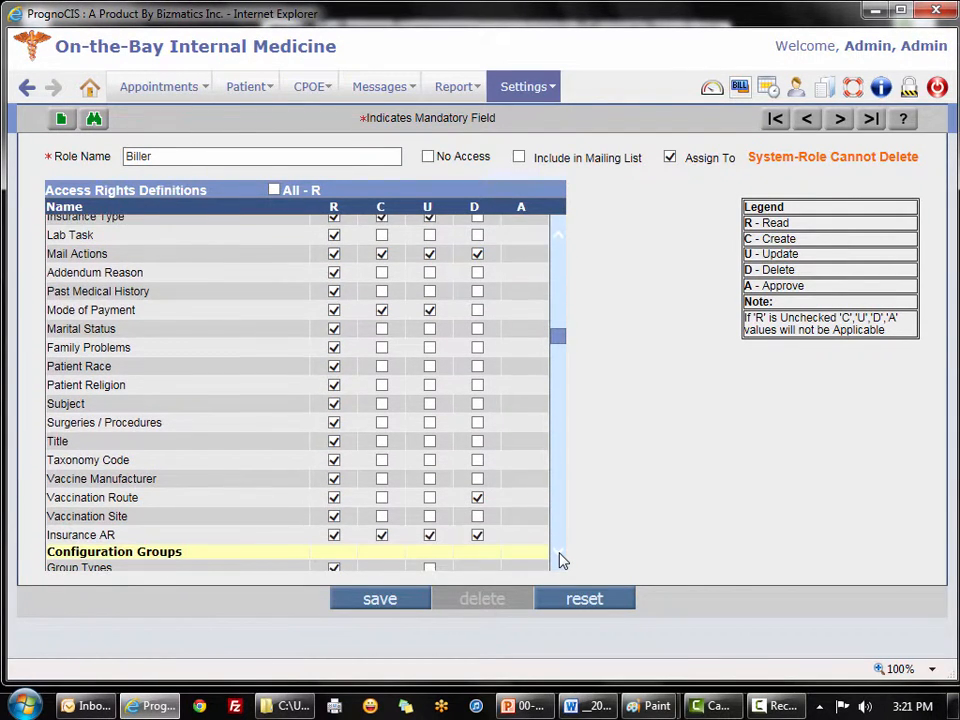
pyautogui.scroll(-5, 563, 562)
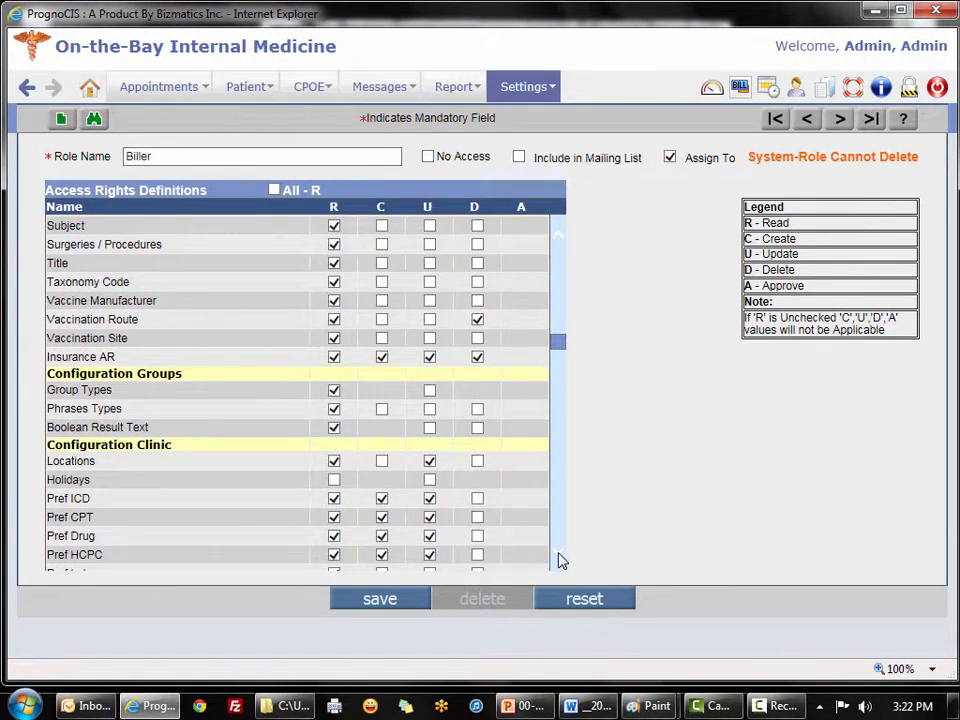
pyautogui.scroll(-7, 561, 561)
pyautogui.moveTo(561, 352); pyautogui.dragTo(523, 438)
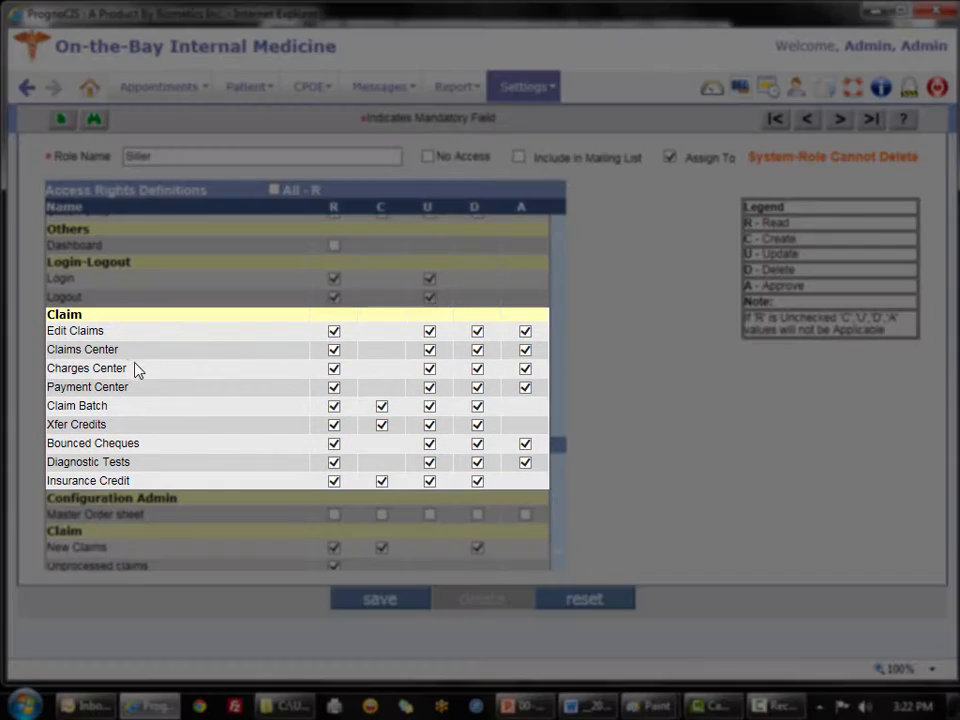
pyautogui.moveTo(561, 446); pyautogui.dragTo(561, 551)
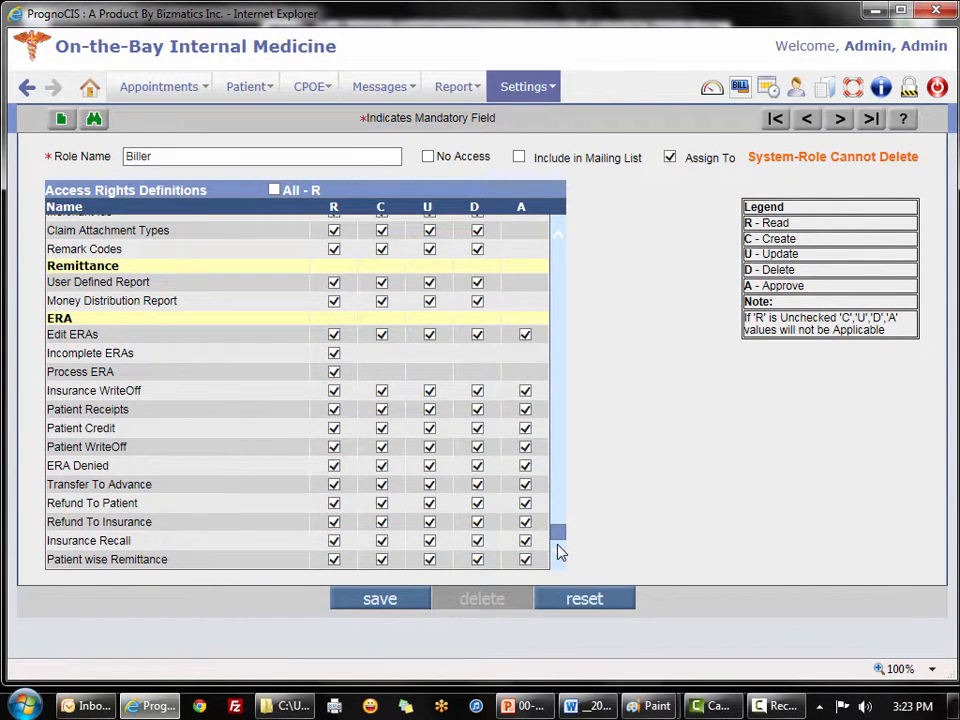
# Toggle the Biller role's Approve right for Edit ERAs off and back on
pyautogui.click(525, 336)
pyautogui.click(525, 336)
pyautogui.moveTo(566, 534); pyautogui.dragTo(565, 230)
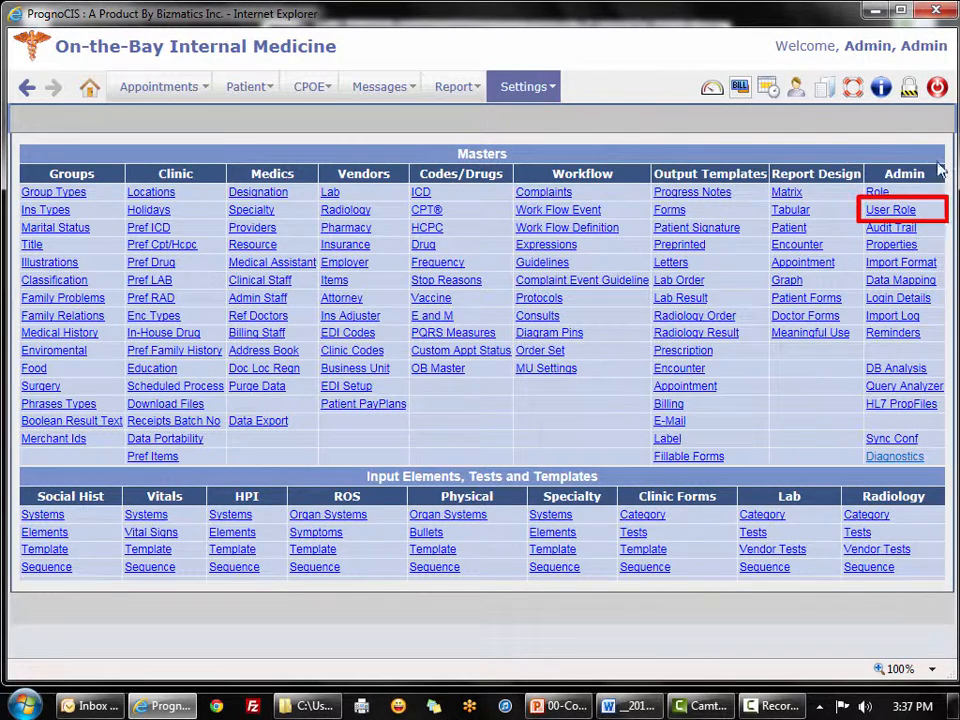
# Assign the reopenbatch, Reopenclaim and ReopenPayPlan user roles to the third-listed biller (BL) and save
pyautogui.click(890, 212)
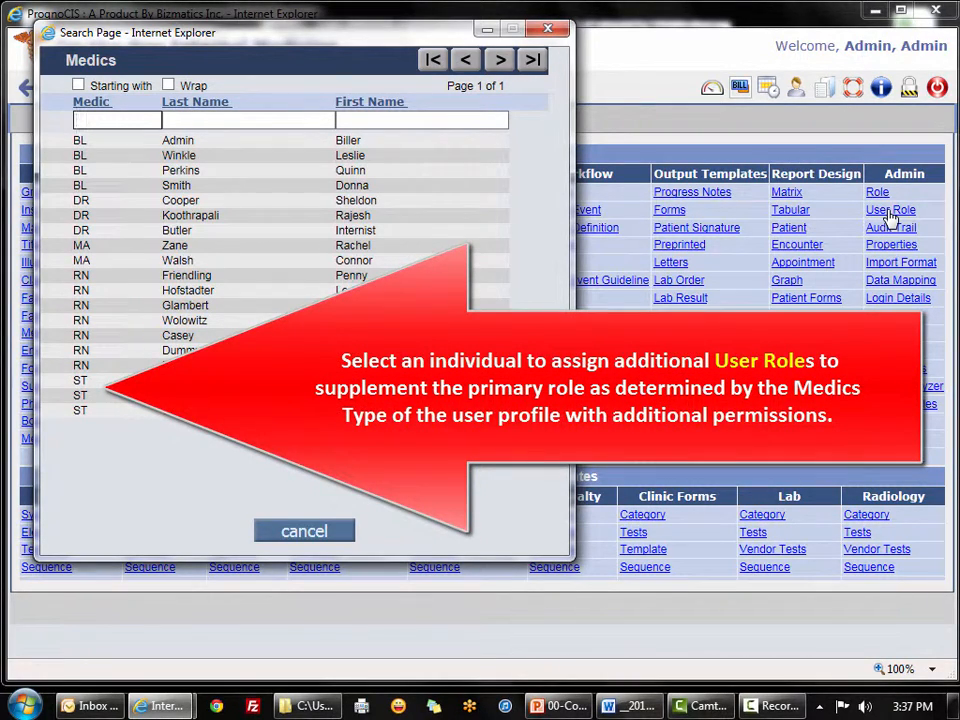
pyautogui.click(384, 178)
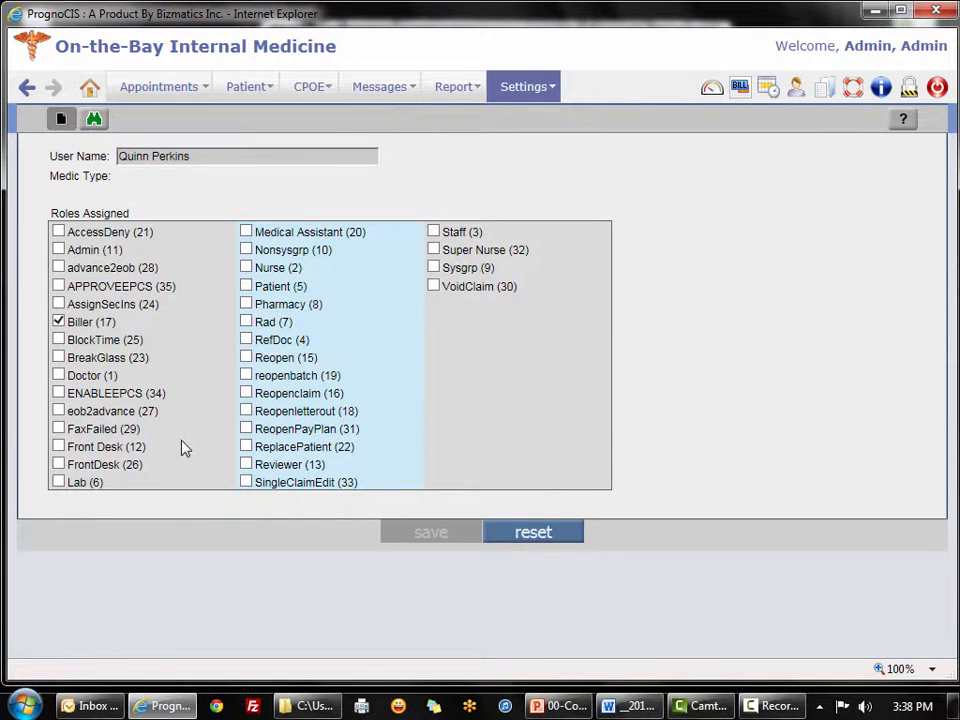
pyautogui.click(245, 269)
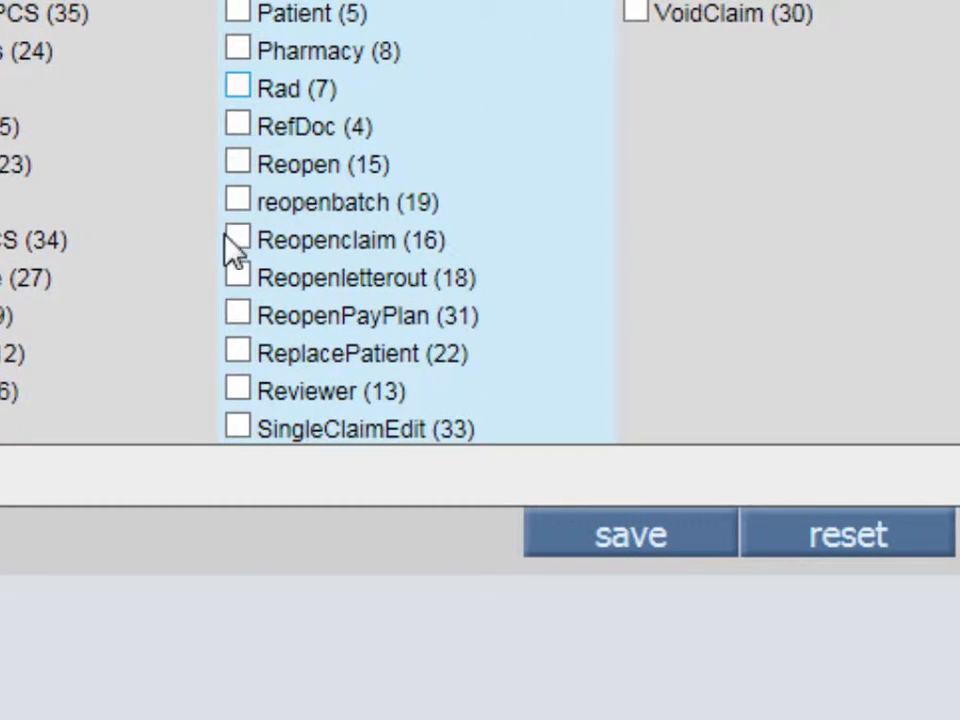
pyautogui.click(237, 201)
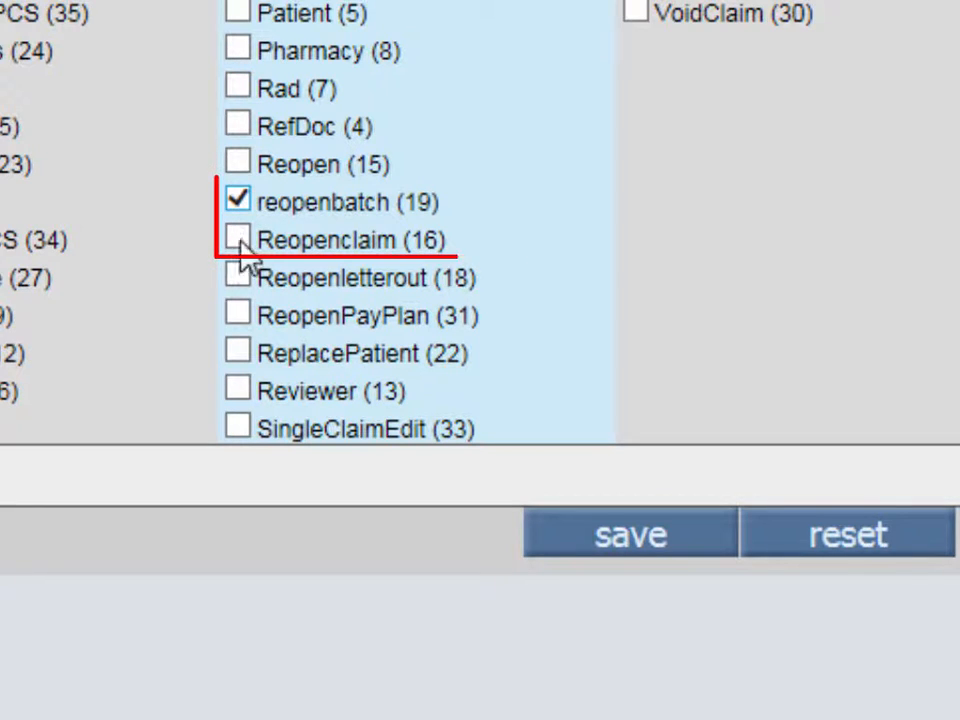
pyautogui.click(238, 241)
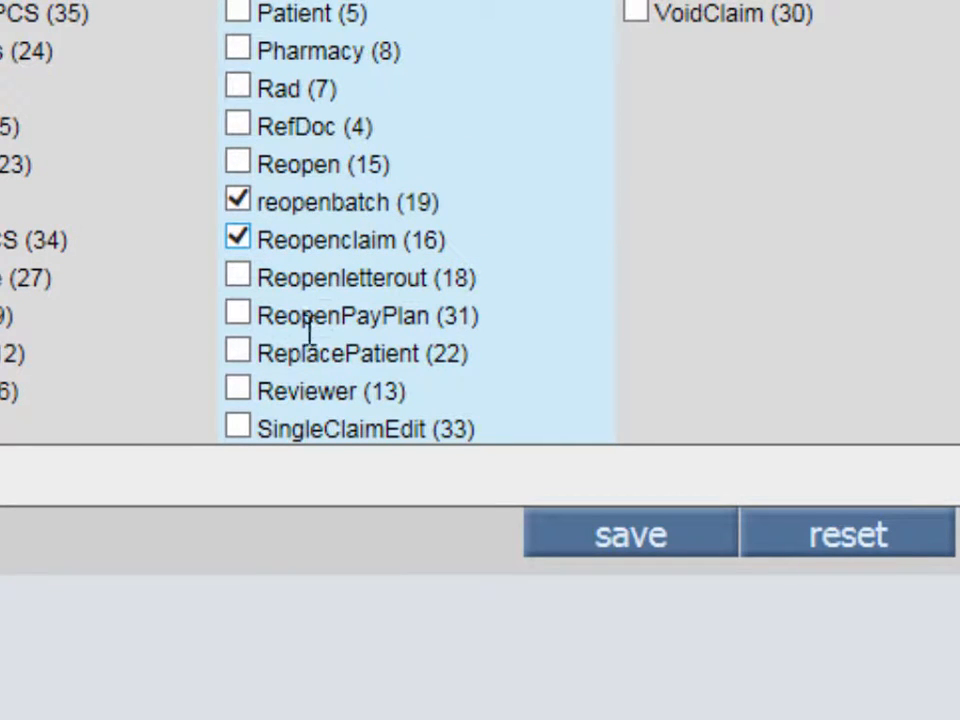
pyautogui.click(237, 316)
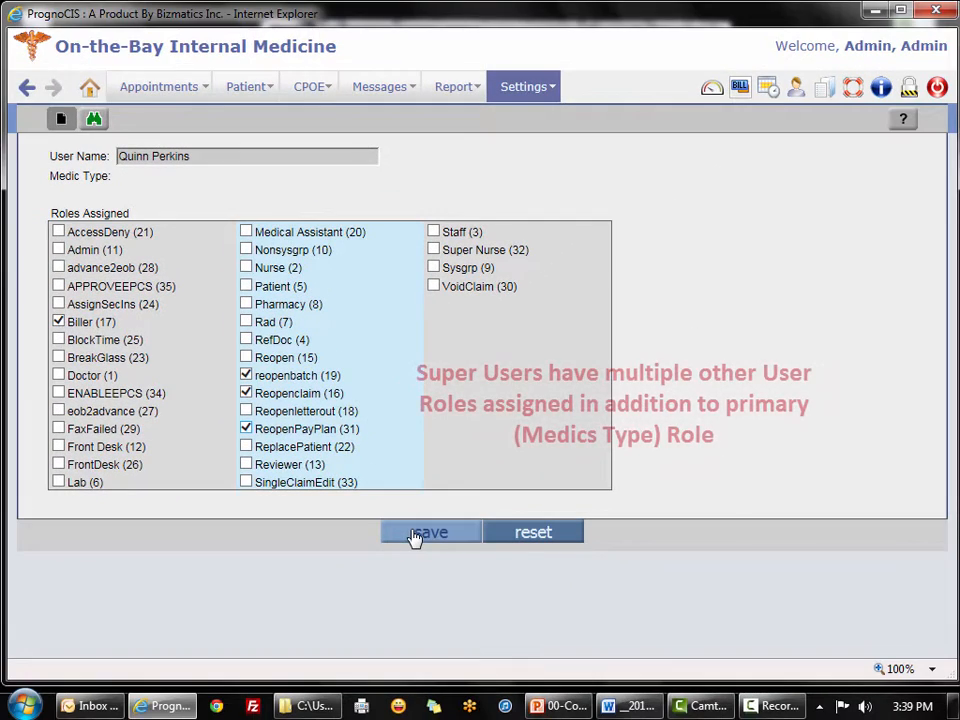
pyautogui.click(432, 535)
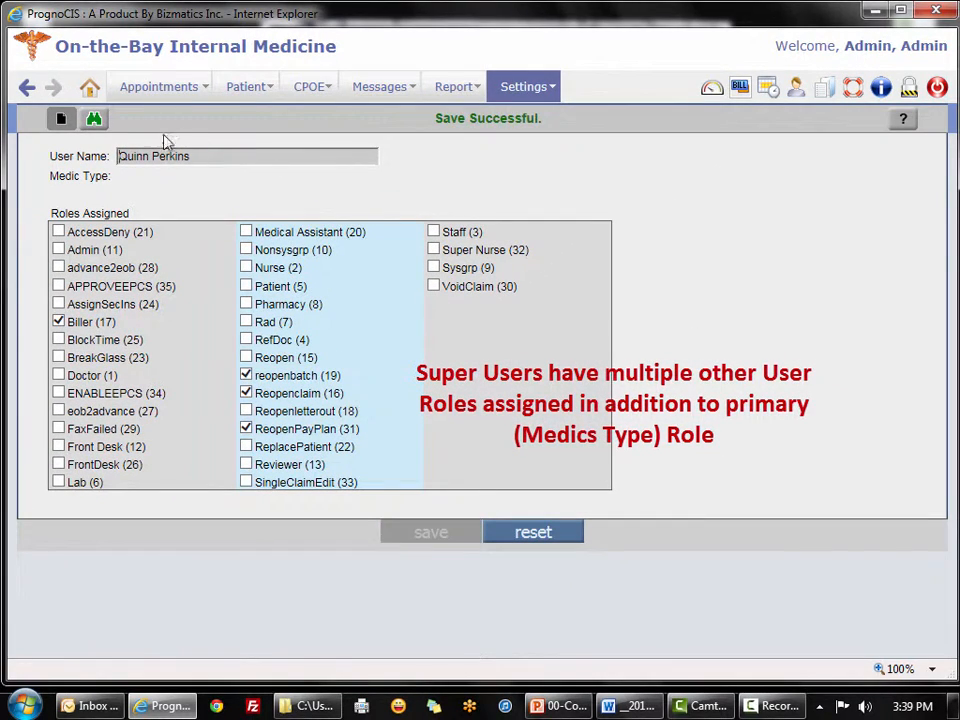
# Open the user role assignments of the fourth-listed biller (BL)
pyautogui.click(93, 121)
pyautogui.click(385, 193)
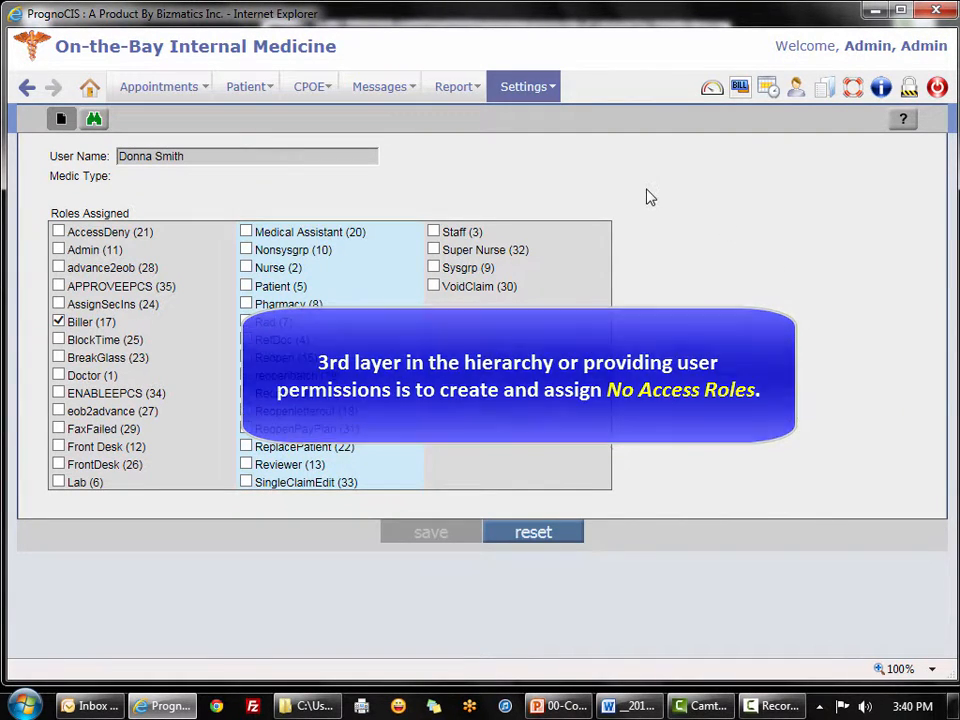
# Add a new role named SuperBiller in the configuration and mark it as No Access
pyautogui.click(523, 100)
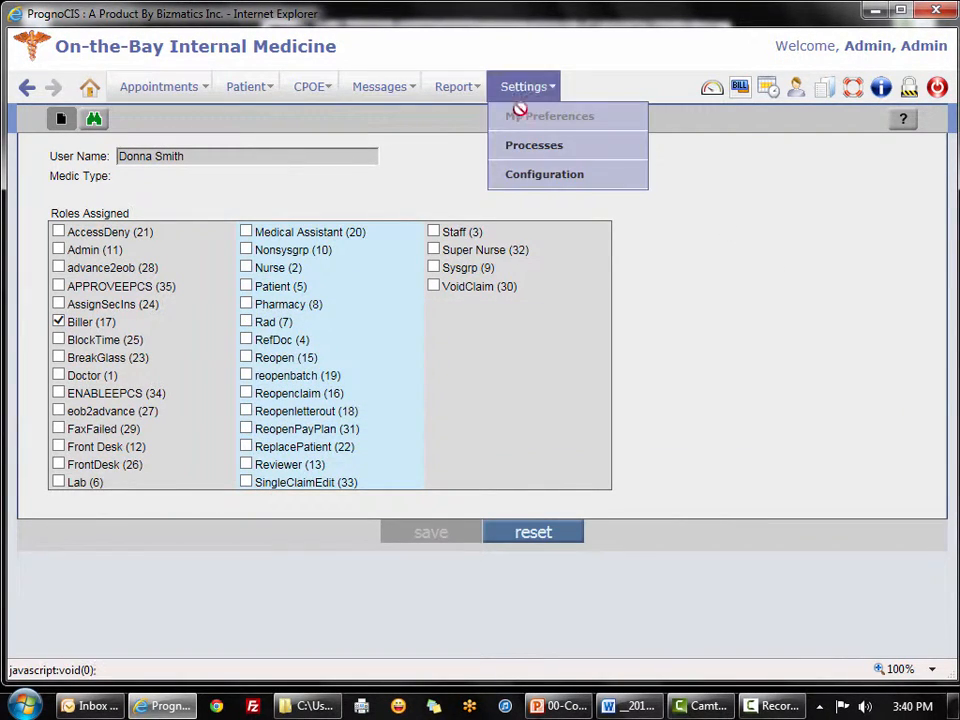
pyautogui.click(540, 174)
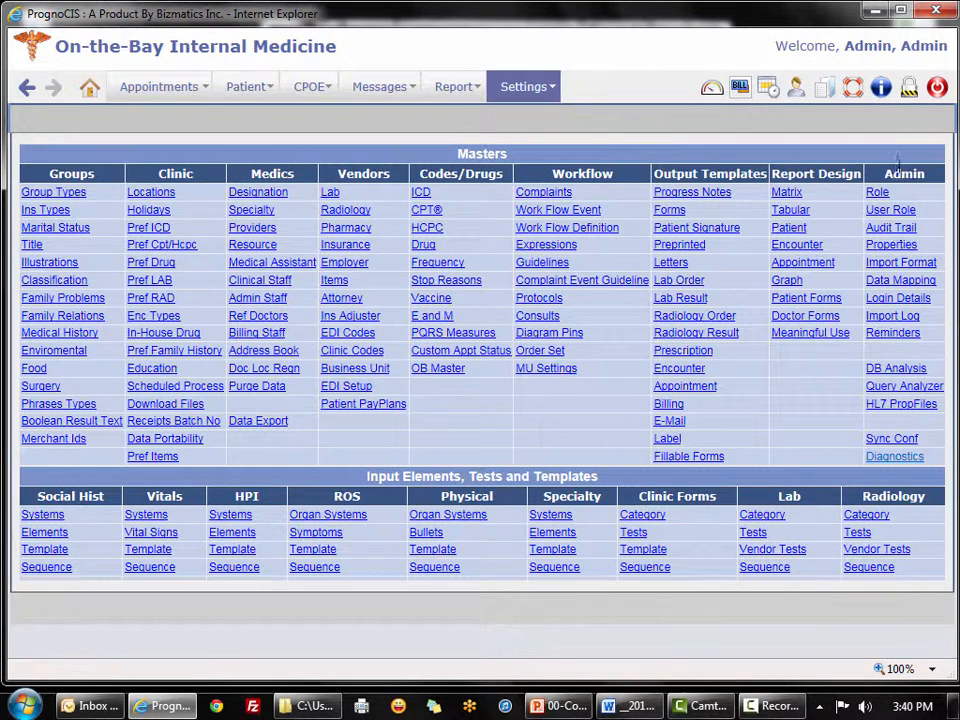
pyautogui.click(878, 194)
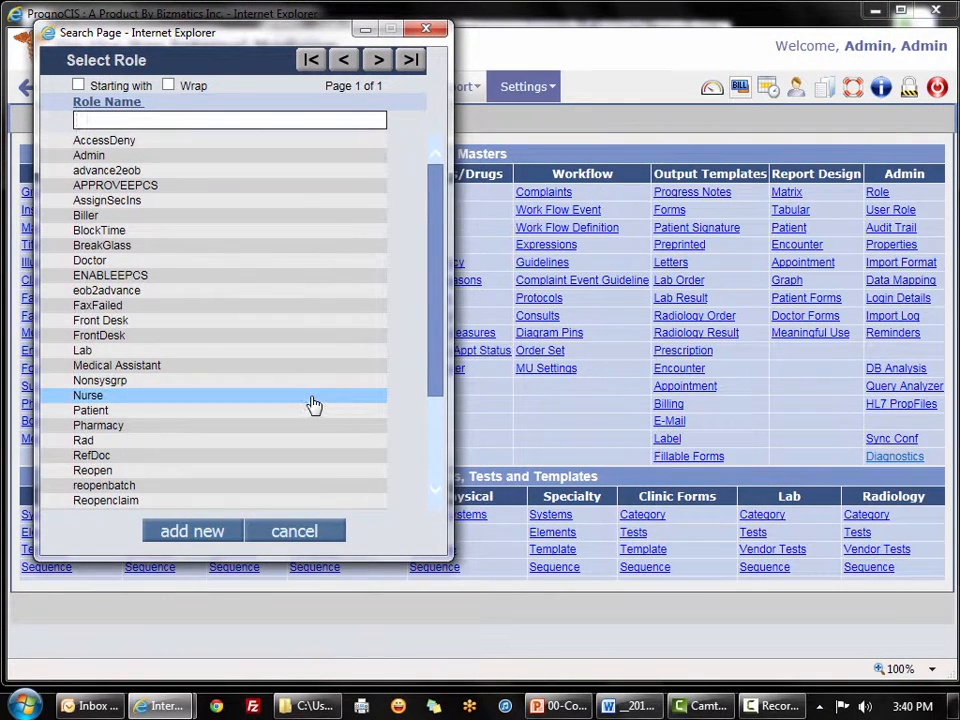
pyautogui.click(186, 535)
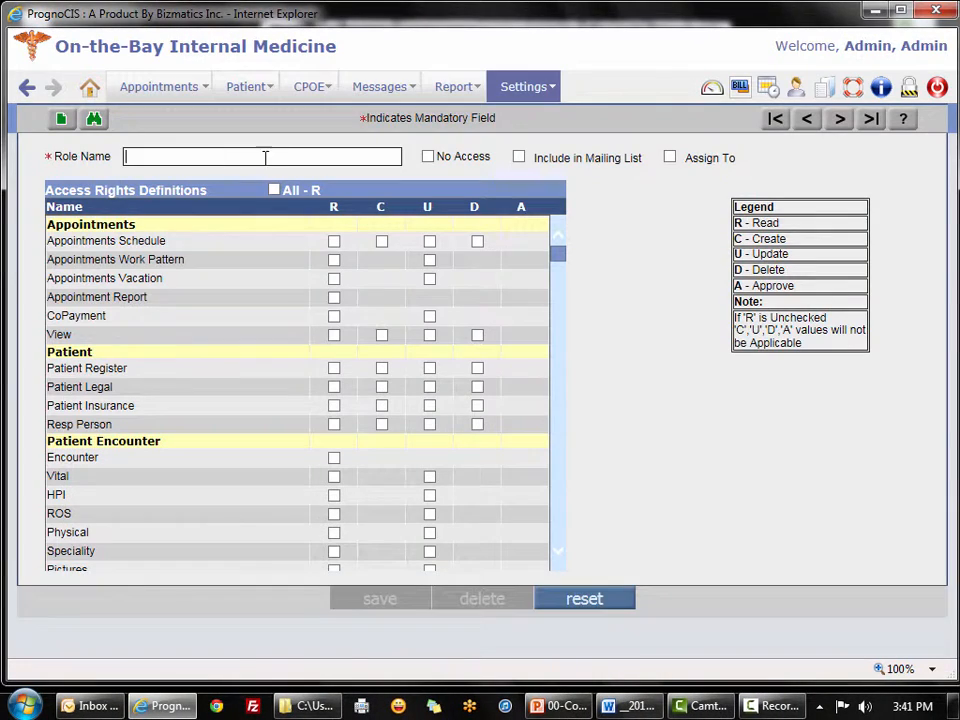
pyautogui.write('SuperBiller')
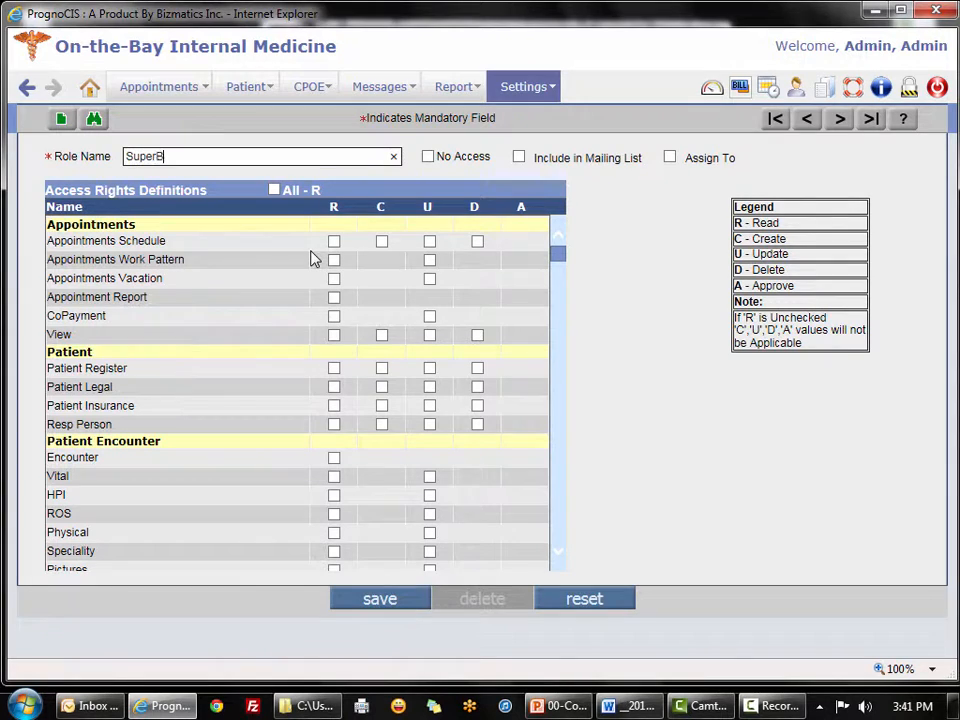
pyautogui.click(427, 157)
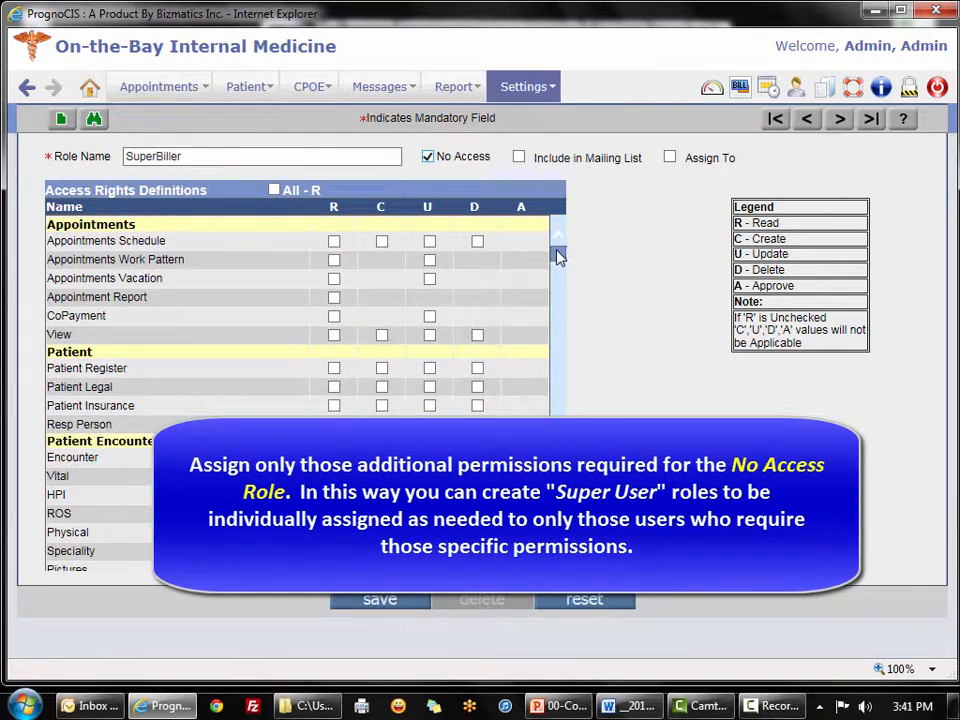
# Grant SuperBiller Read and Update on PQRS, Read on Report PQRS and Approve on Penalty Claims, and save the role
pyautogui.moveTo(558, 257); pyautogui.dragTo(558, 455)
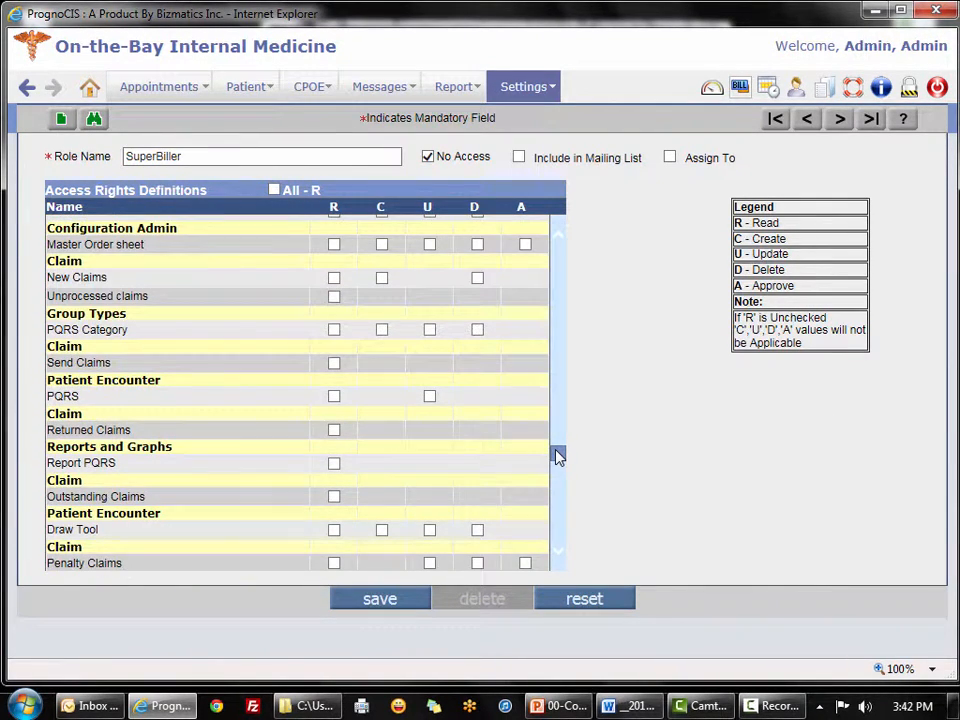
pyautogui.click(334, 396)
pyautogui.click(429, 397)
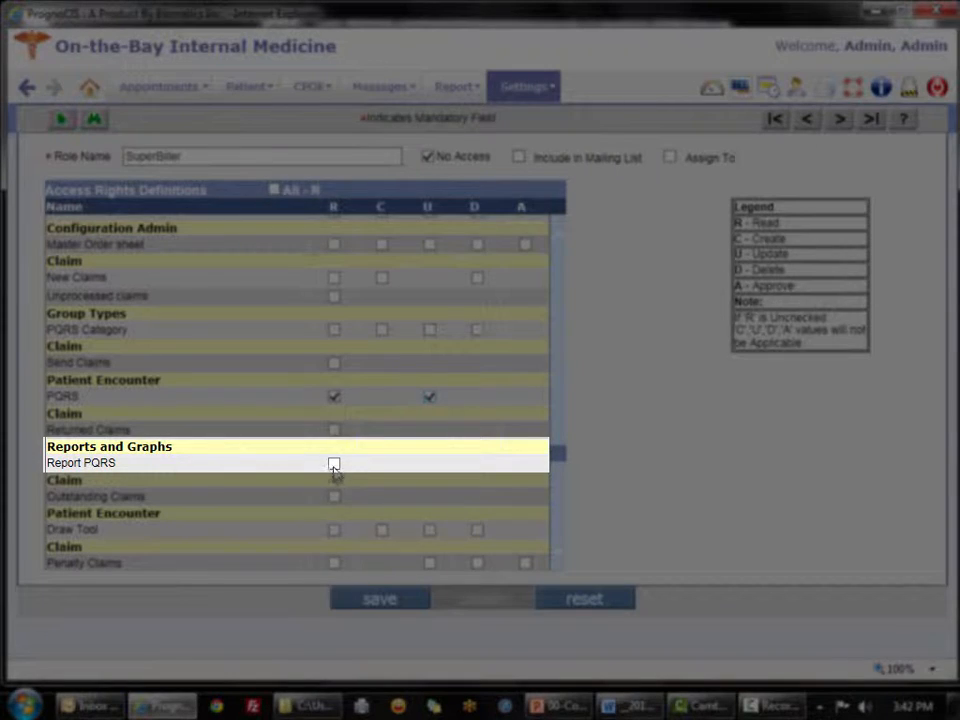
pyautogui.click(334, 465)
pyautogui.moveTo(560, 451); pyautogui.dragTo(561, 458)
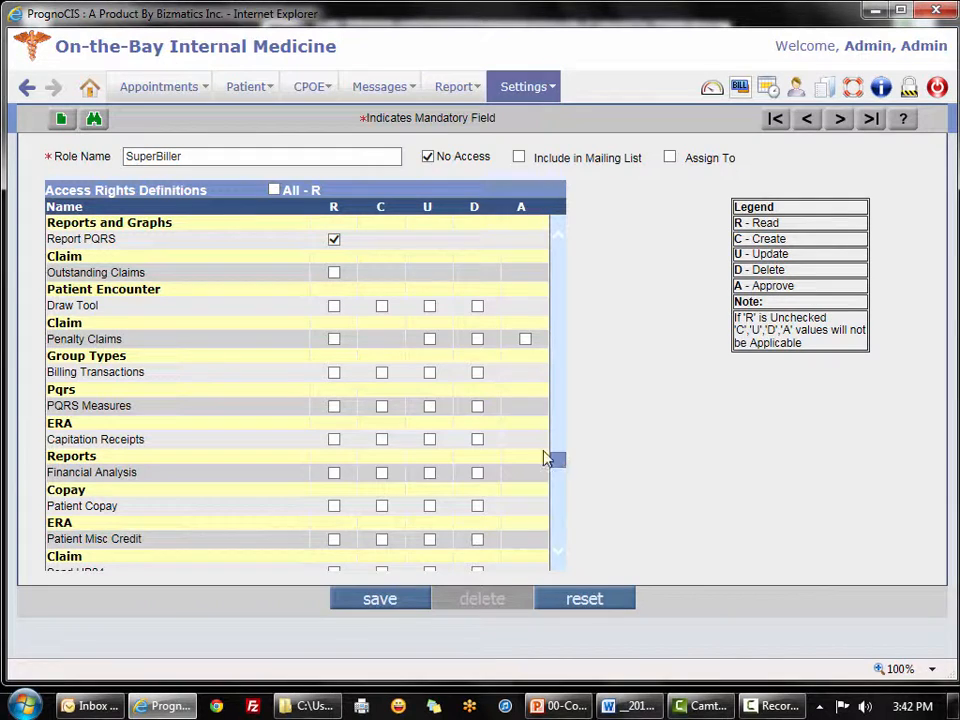
pyautogui.click(525, 340)
pyautogui.click(375, 603)
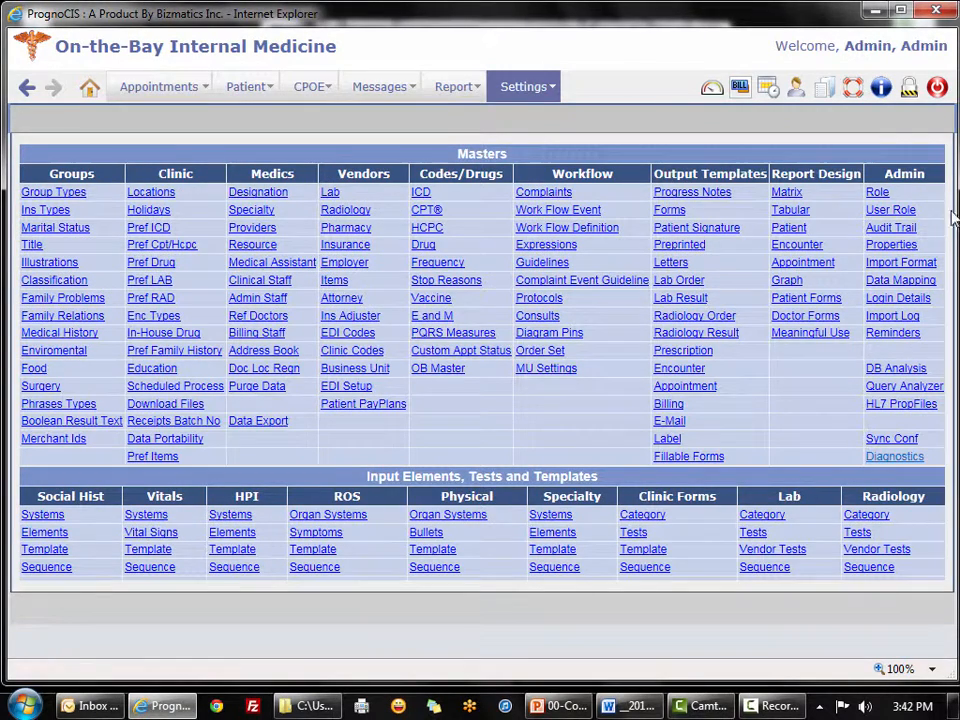
# Assign the SuperBiller user role to the third-listed biller (BL) and save the assignment
pyautogui.click(891, 212)
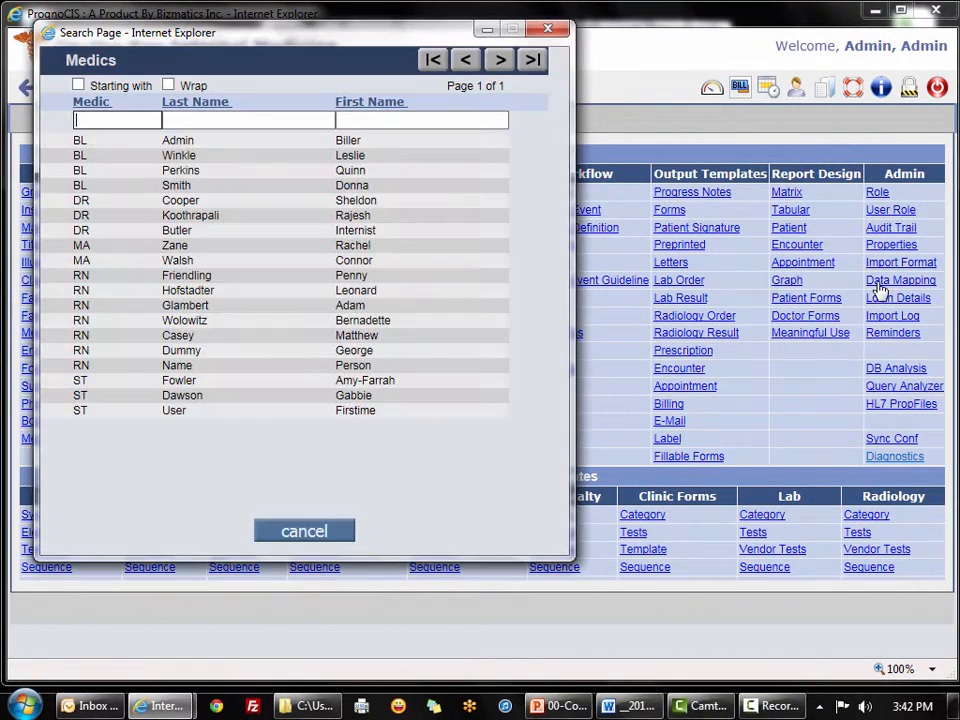
pyautogui.click(389, 174)
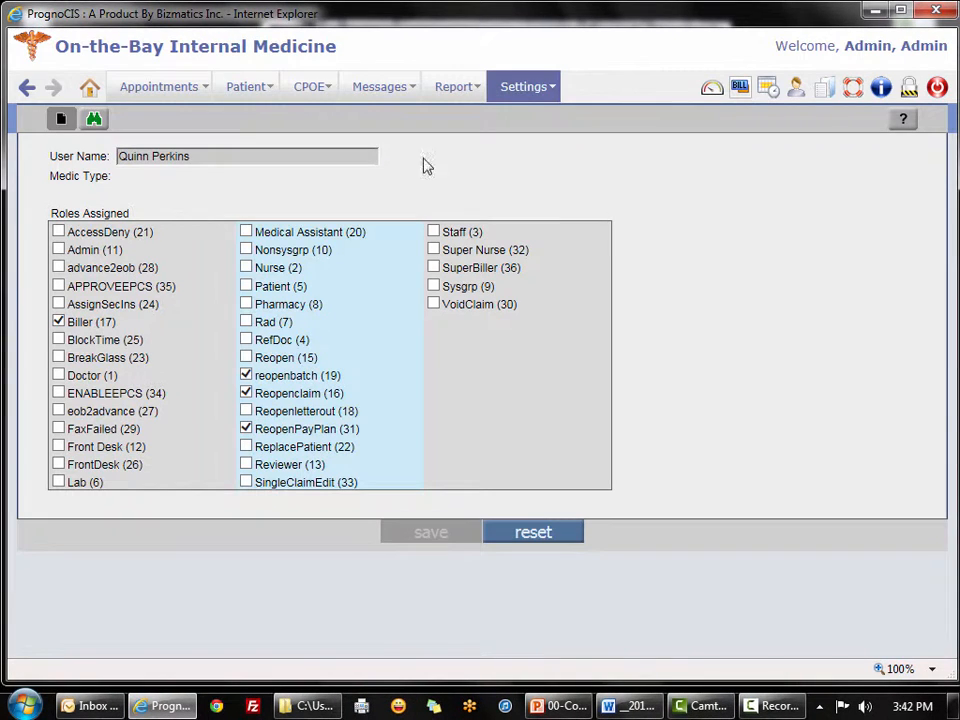
pyautogui.click(433, 267)
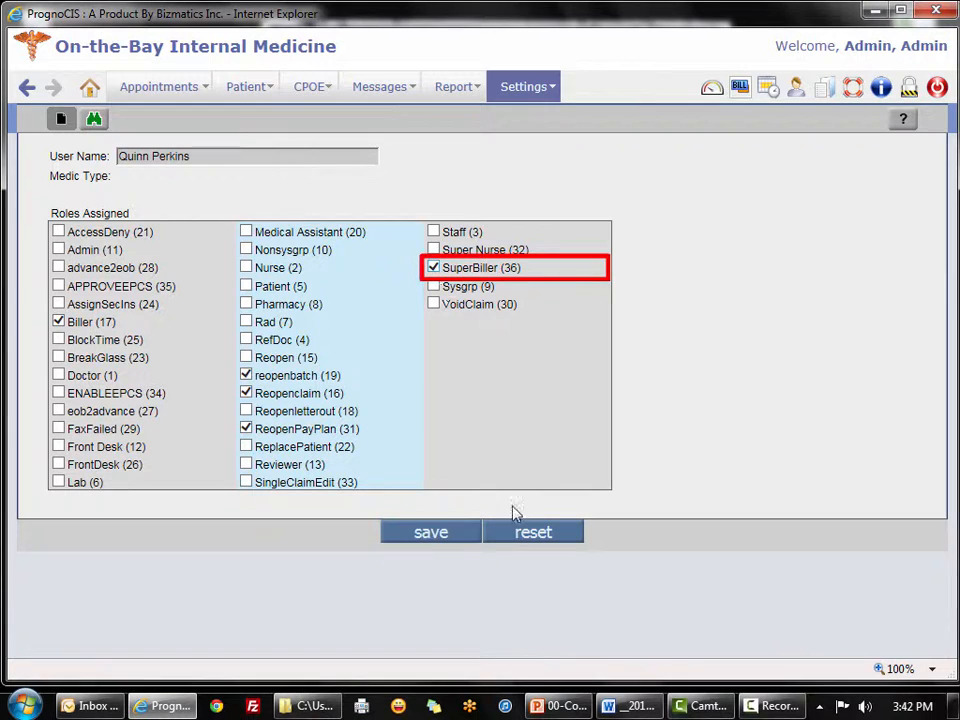
pyautogui.click(433, 535)
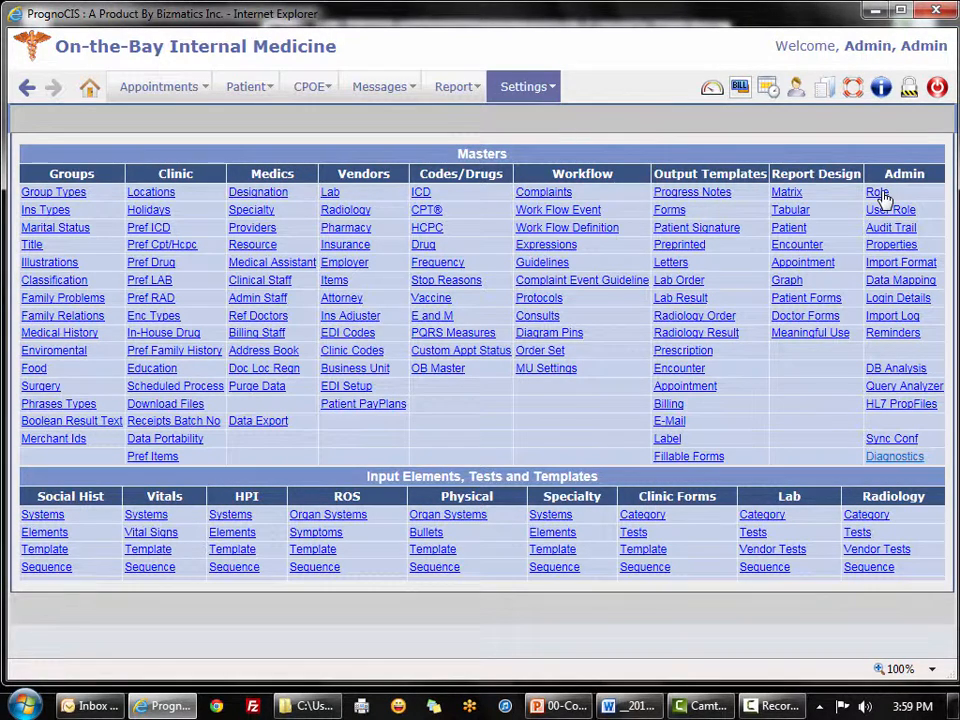
# Include the Biller role in the mailing list and save the role
pyautogui.click(880, 193)
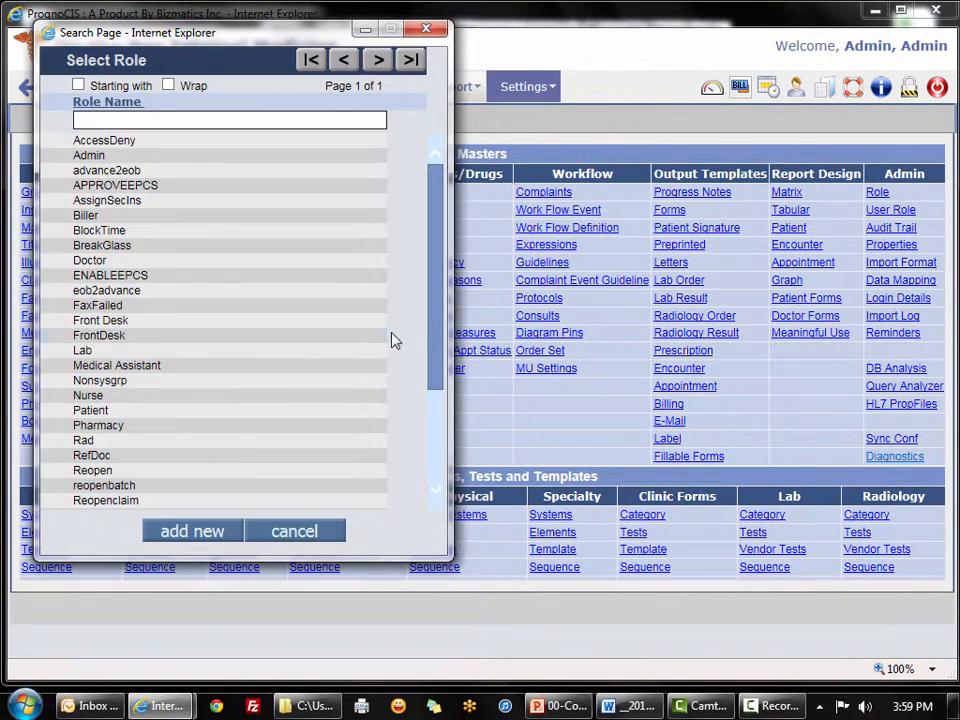
pyautogui.click(112, 215)
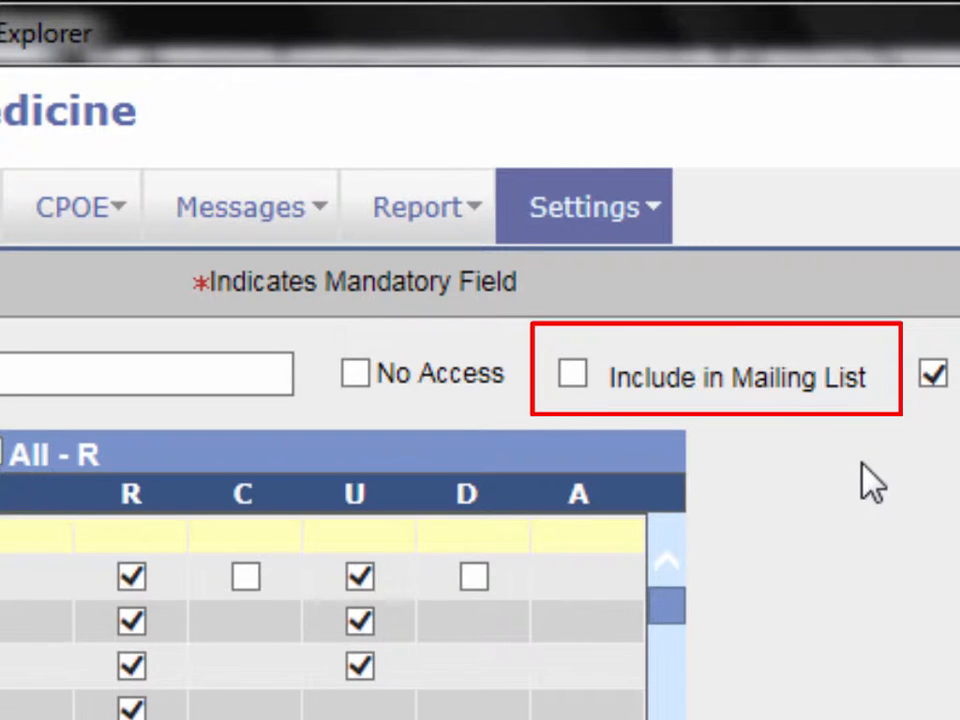
pyautogui.click(572, 375)
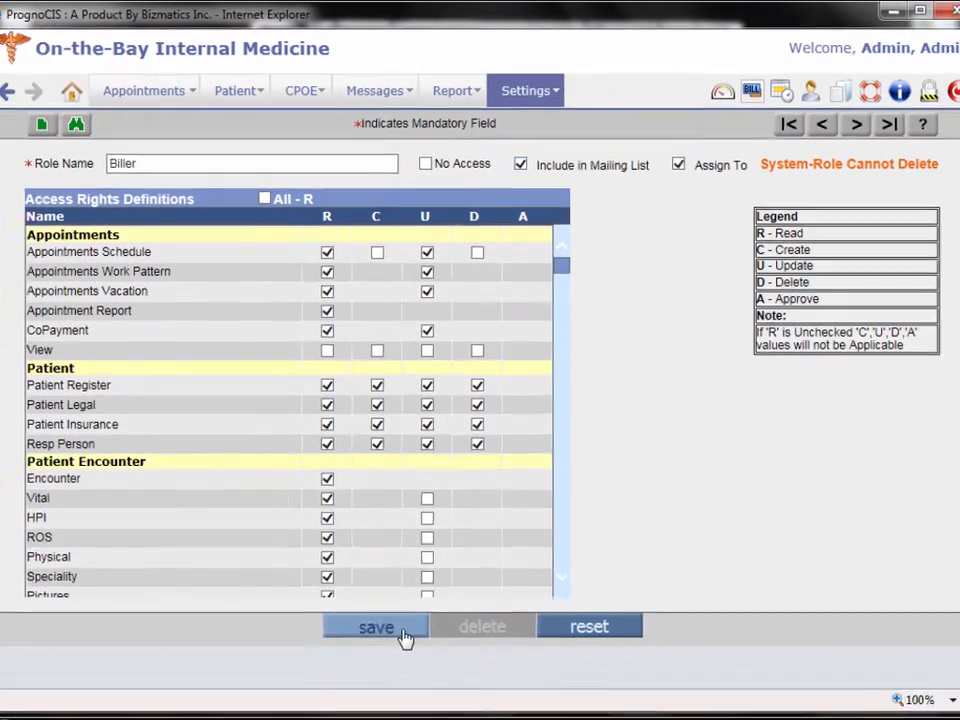
pyautogui.click(376, 628)
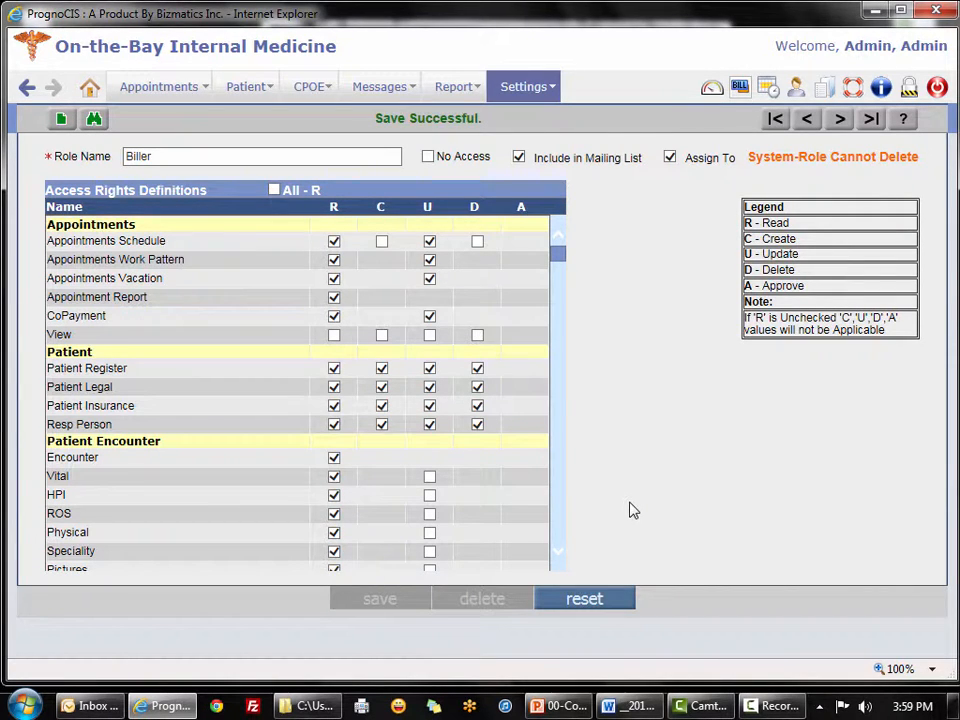
# Start composing a message addressed by role and choose Biller as the recipient role
pyautogui.moveTo(362, 92)
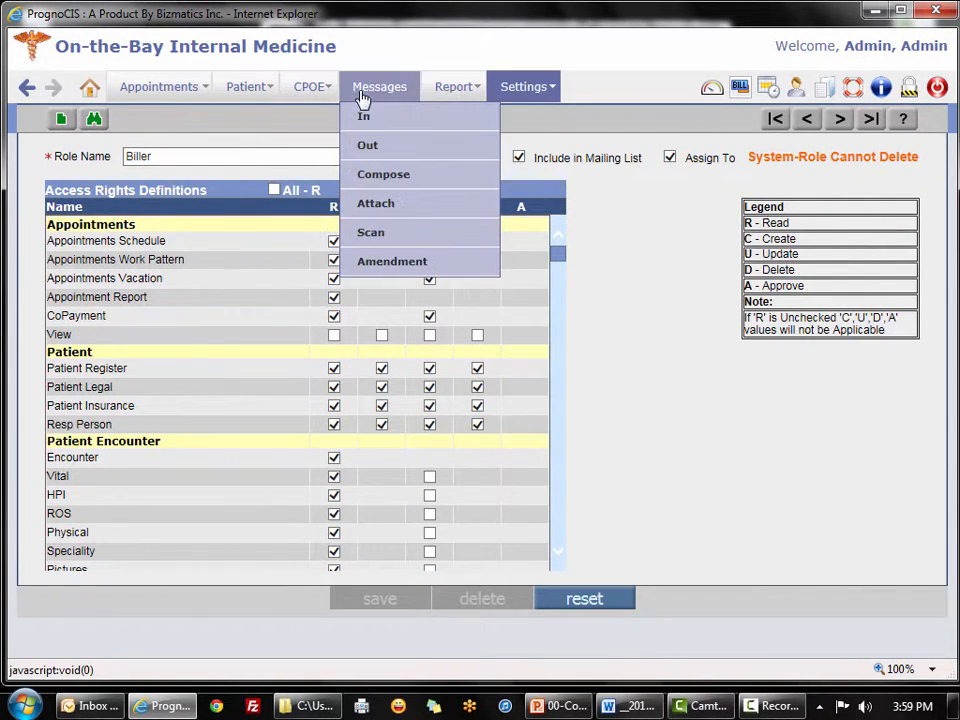
pyautogui.click(373, 178)
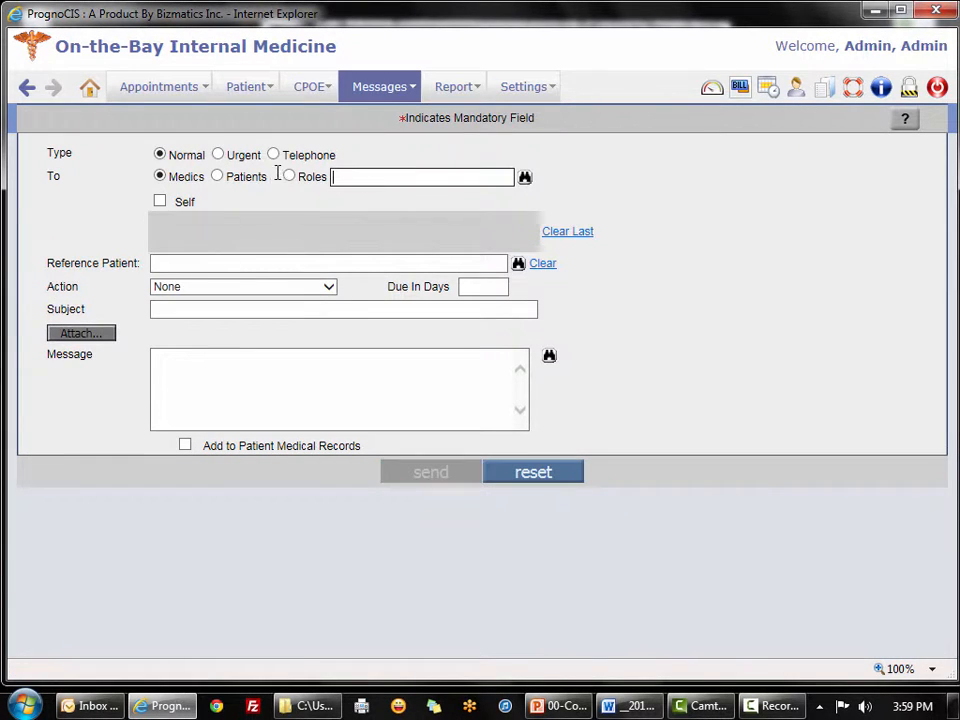
pyautogui.click(289, 176)
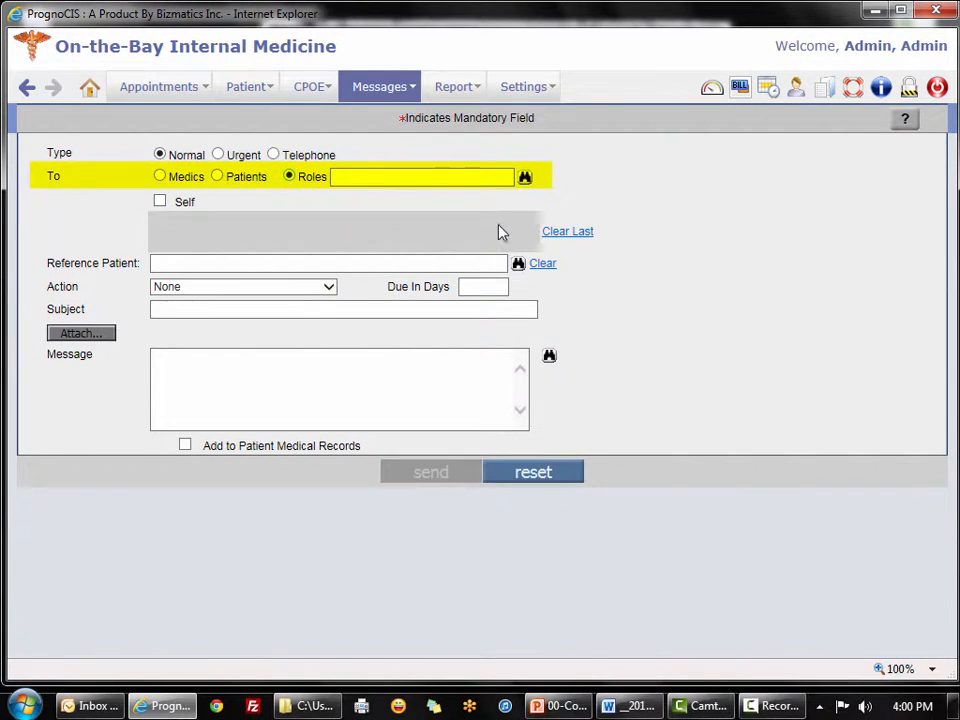
pyautogui.click(524, 177)
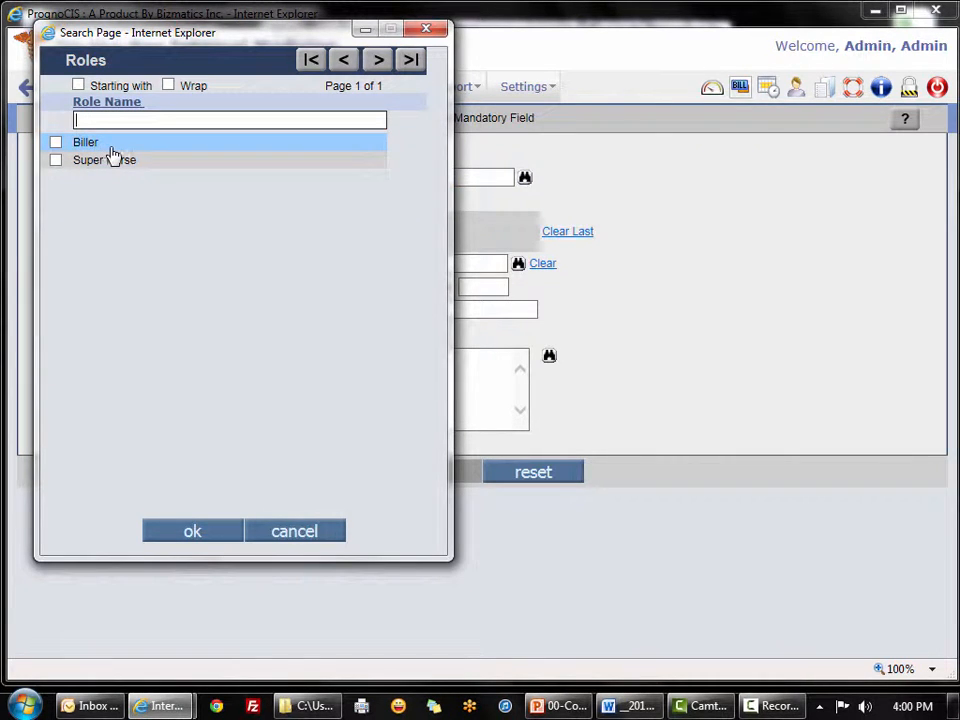
pyautogui.click(56, 143)
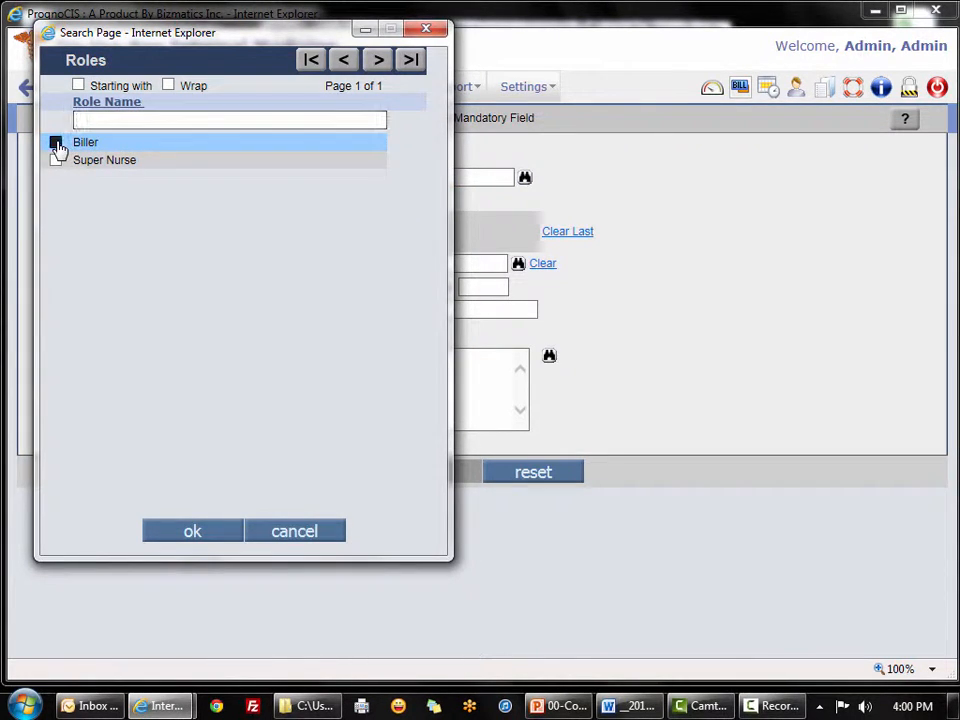
pyautogui.click(190, 531)
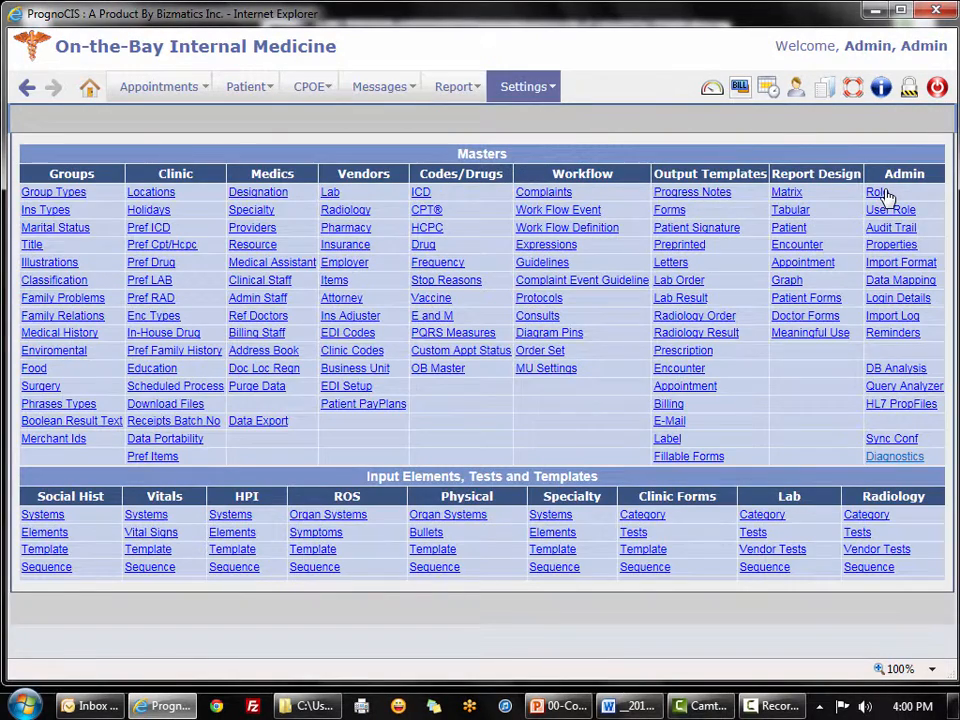
# Open the Biller role's definition from the configuration
pyautogui.click(878, 193)
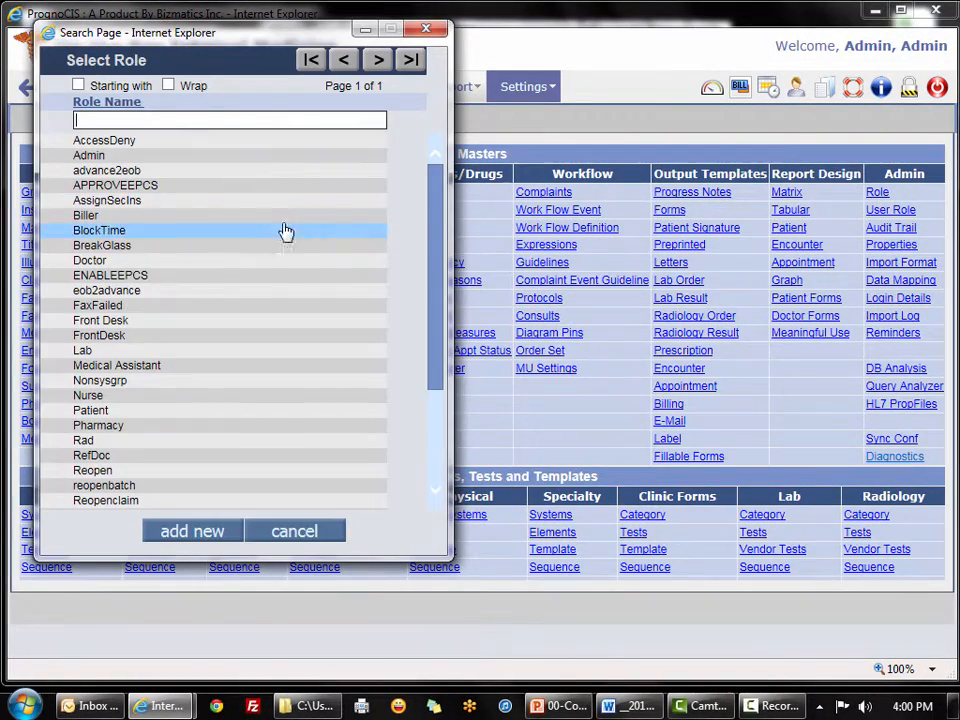
pyautogui.click(125, 217)
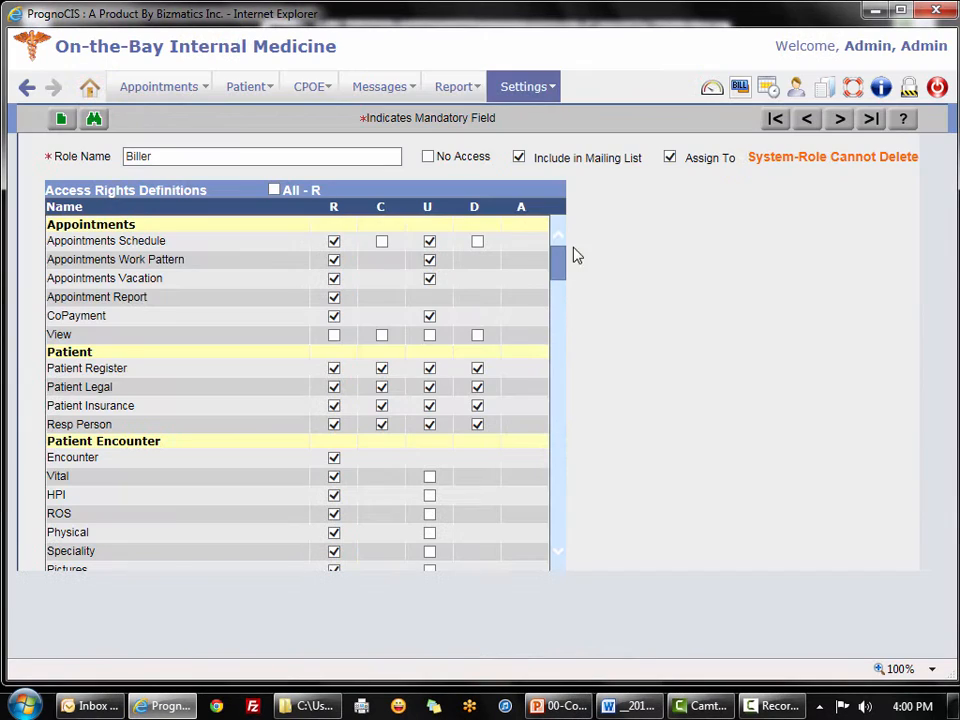